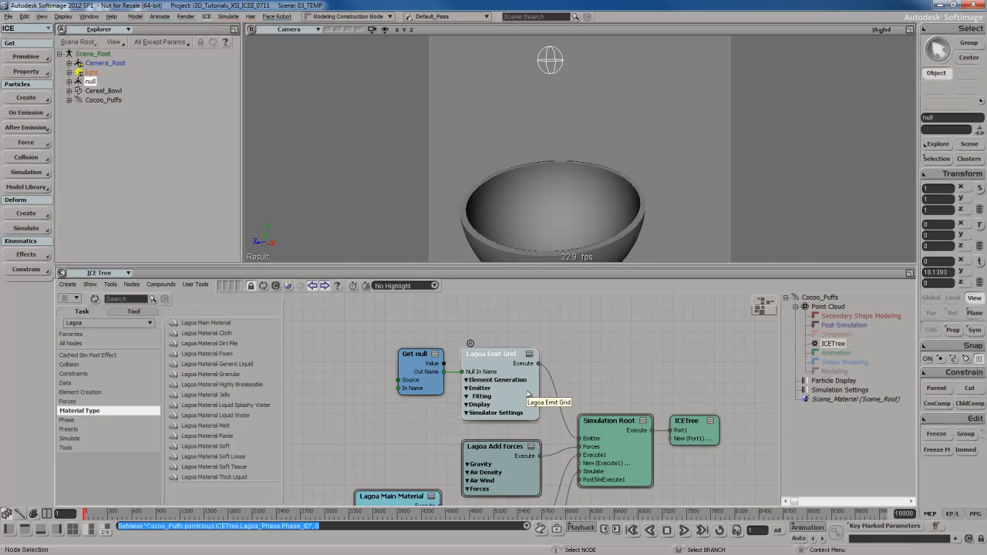
# Step: Open the Lagoa Emit Grid node's properties, preview the particles falling into the bowl, and return to the first frame
pyautogui.doubleClick(528, 395)
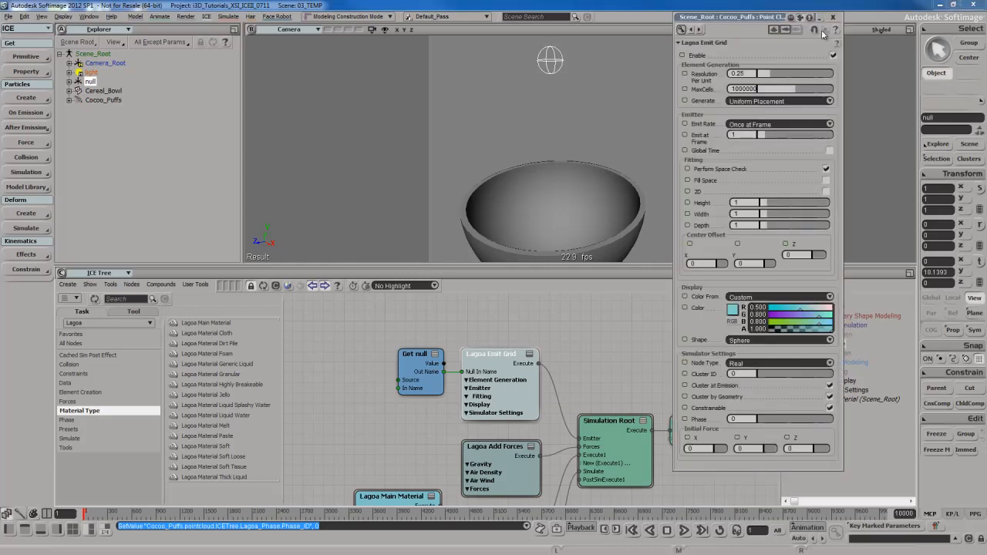
pyautogui.moveTo(785, 22); pyautogui.dragTo(847, 29)
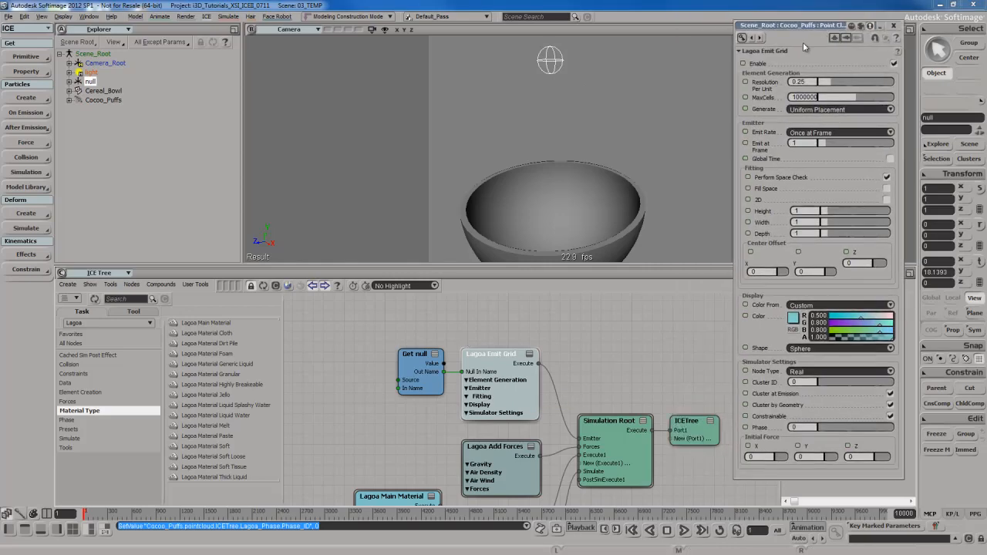
pyautogui.press('s')
pyautogui.moveTo(656, 155); pyautogui.dragTo(660, 143)
pyautogui.moveTo(657, 144); pyautogui.dragTo(657, 152, button='right')
pyautogui.hotkey('alt', 'v')
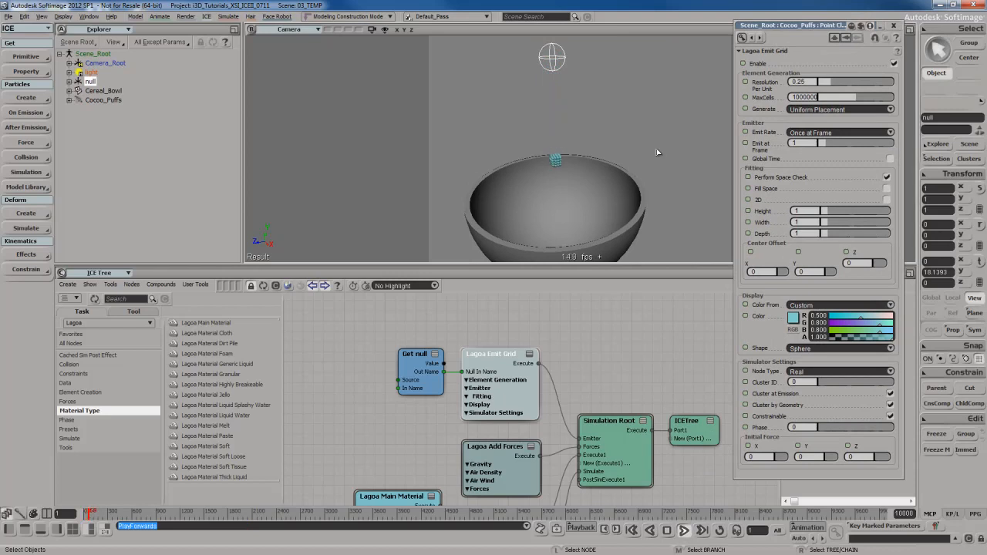
pyautogui.press('Escape')
pyautogui.hotkey('shift', ',')
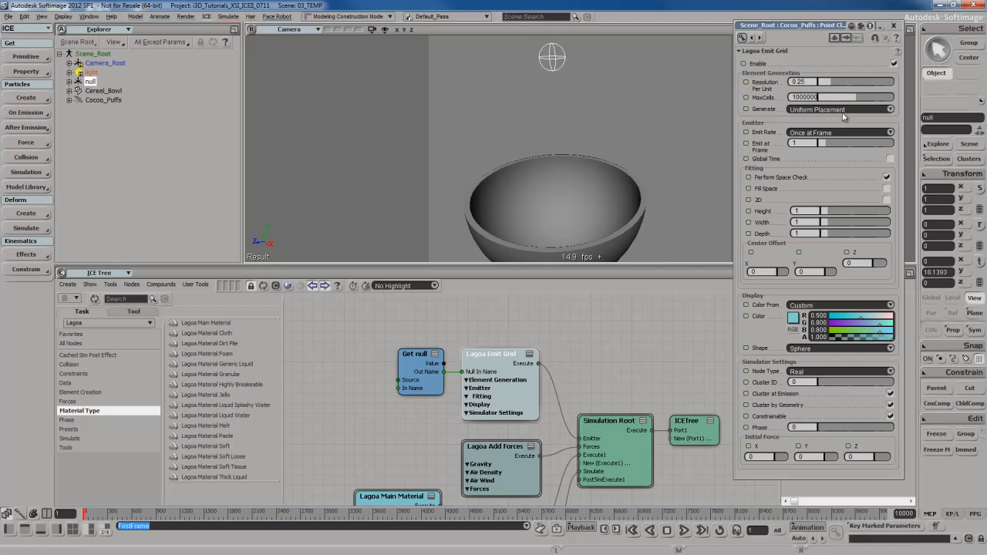
# Step: Set the emitter's Resolution Per Unit to 1, play the simulation to check the particle in the bowl, and rewind to the start
pyautogui.click(801, 81)
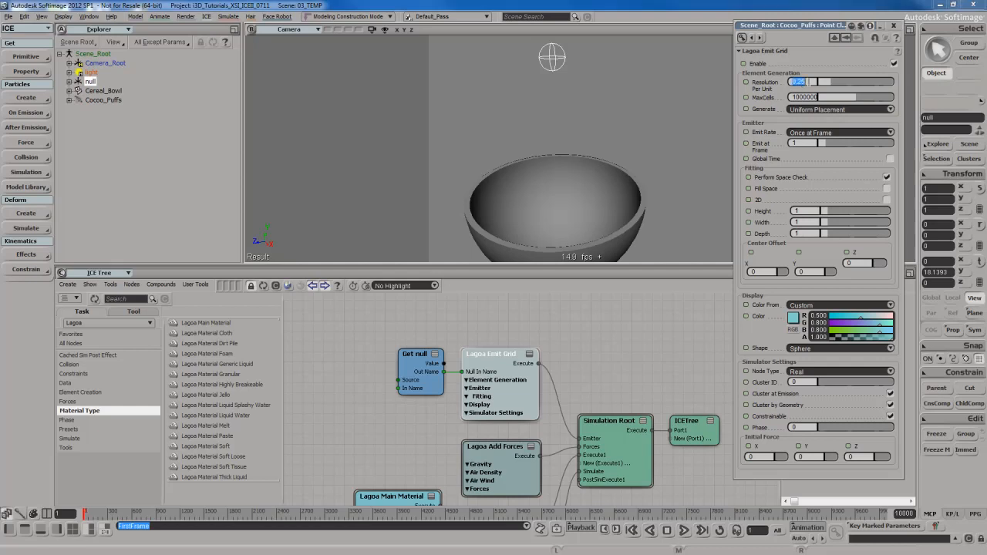
pyautogui.click(809, 82)
pyautogui.moveTo(830, 82); pyautogui.dragTo(909, 83)
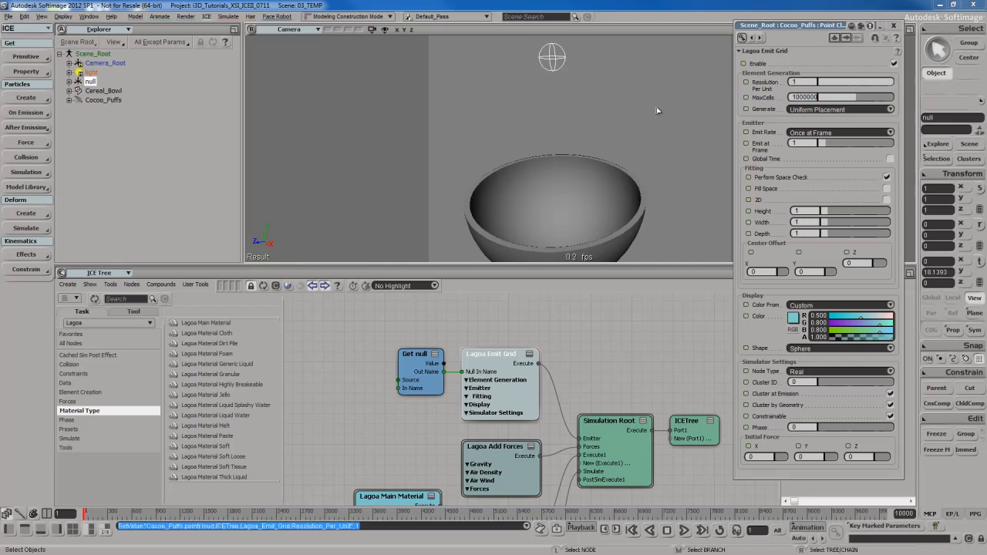
pyautogui.hotkey('alt', '.')
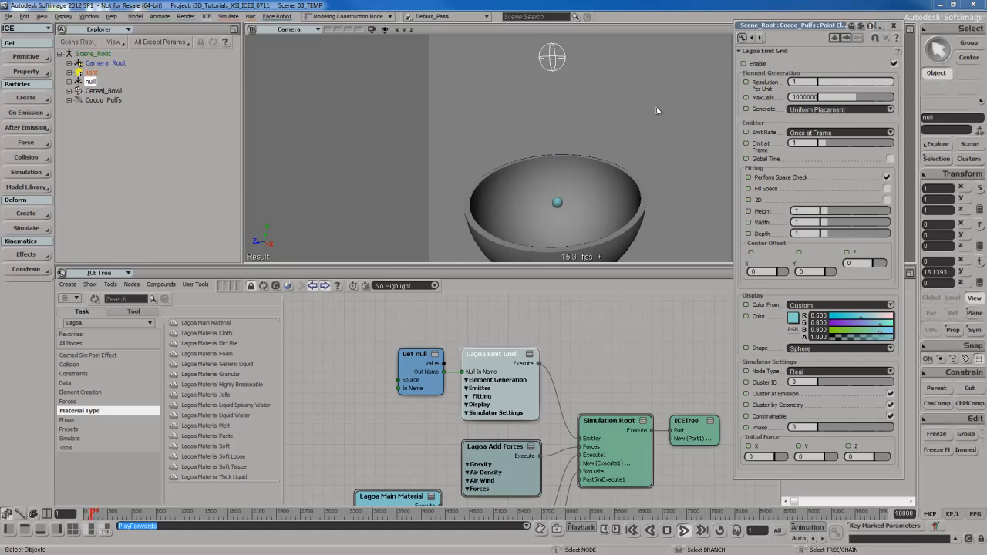
pyautogui.press('Escape')
pyautogui.press('Up')
pyautogui.press('s')
pyautogui.moveTo(641, 162); pyautogui.dragTo(643, 150, button='right')
pyautogui.press('Up')
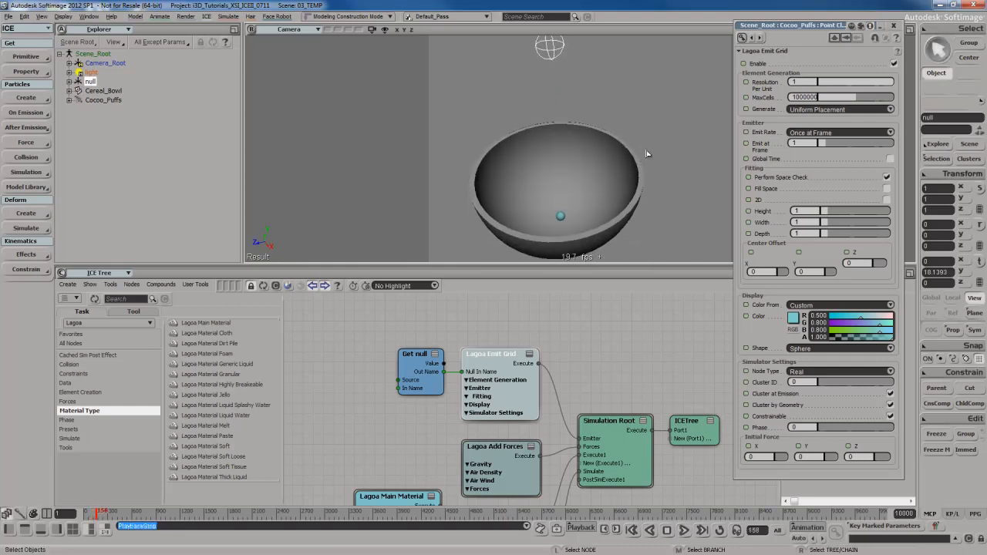
pyautogui.press('Home')
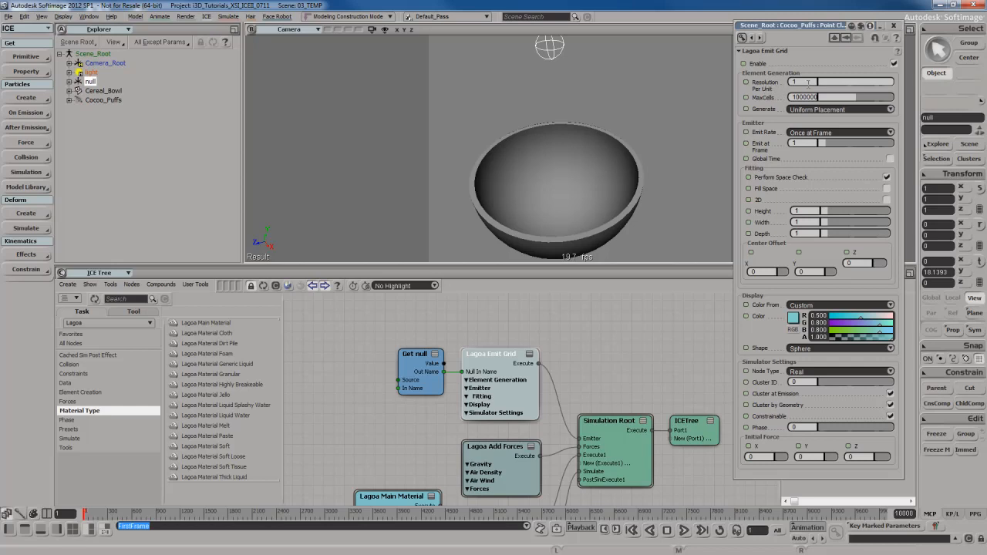
# Step: Set the emitter's Resolution Per Unit to 0.5 and preview the particles dropping into the bowl
pyautogui.doubleClick(812, 82)
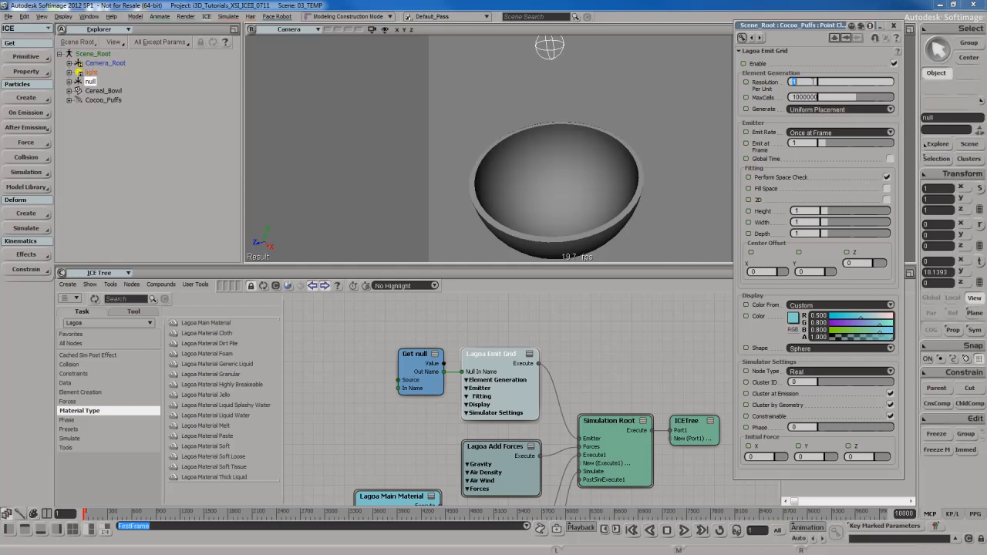
pyautogui.write('0.5')
pyautogui.press('Return')
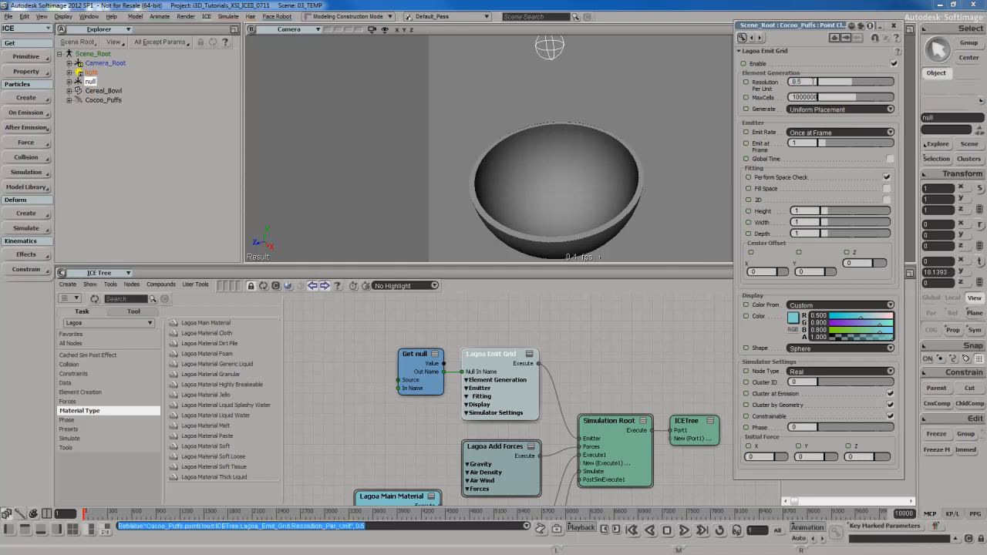
pyautogui.press('Up')
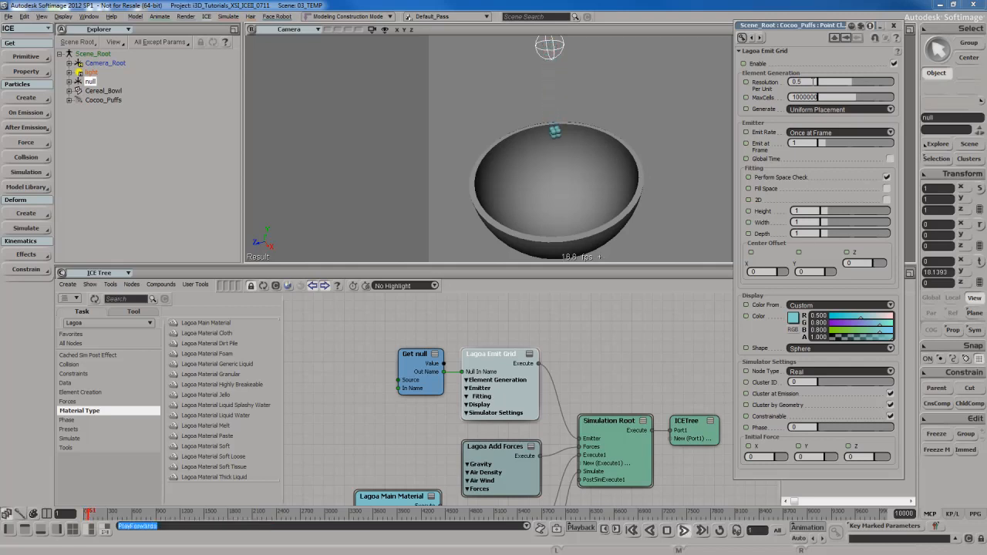
pyautogui.press('Escape')
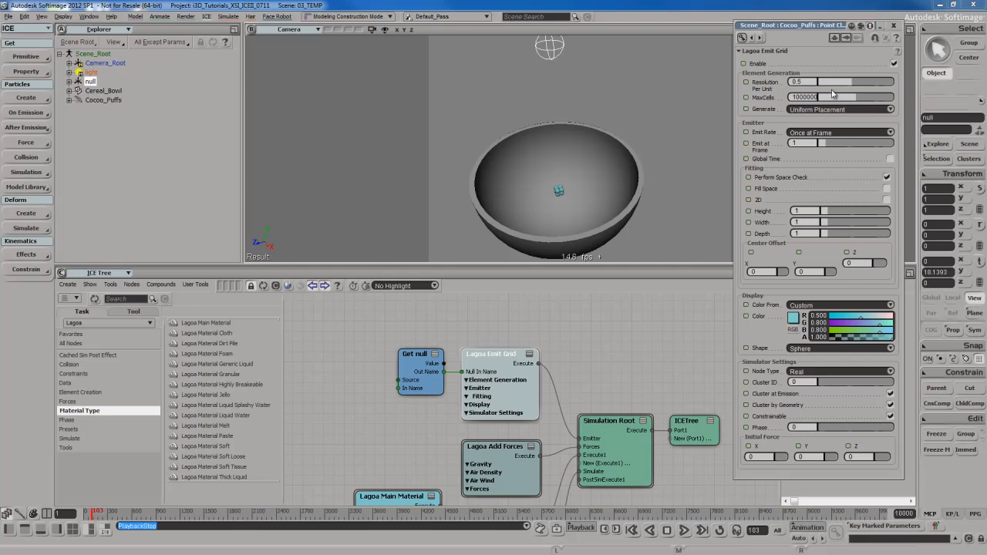
# Step: Enlarge the emitter null's display size to about 5.66 and play the simulation from the first frame
pyautogui.click(815, 81)
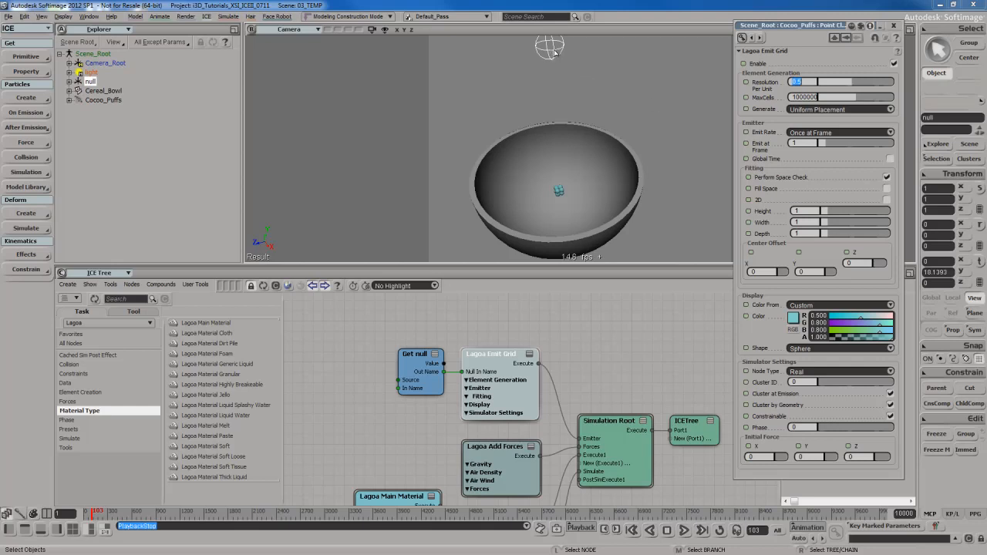
pyautogui.press('s')
pyautogui.moveTo(648, 82); pyautogui.dragTo(643, 99)
pyautogui.press('Return')
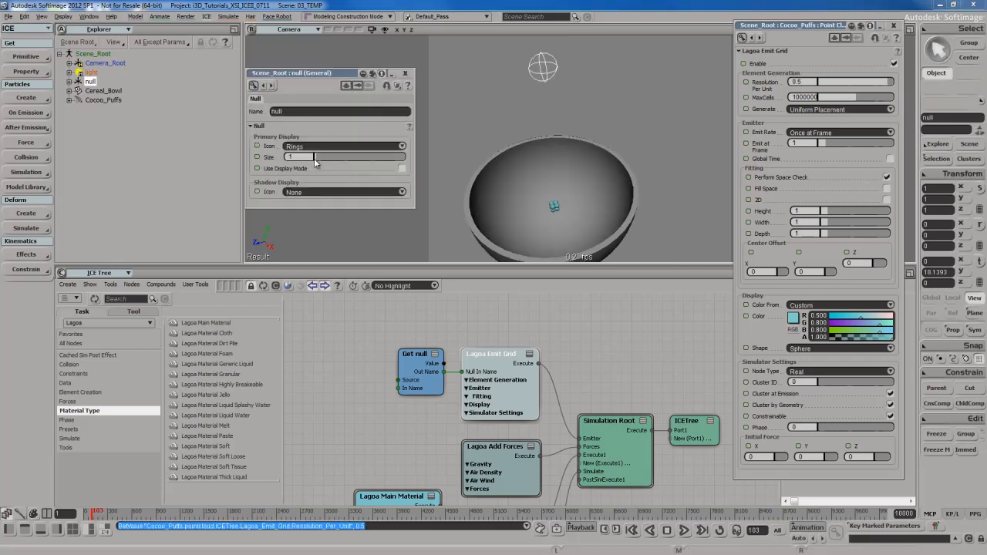
pyautogui.moveTo(315, 160); pyautogui.dragTo(325, 157)
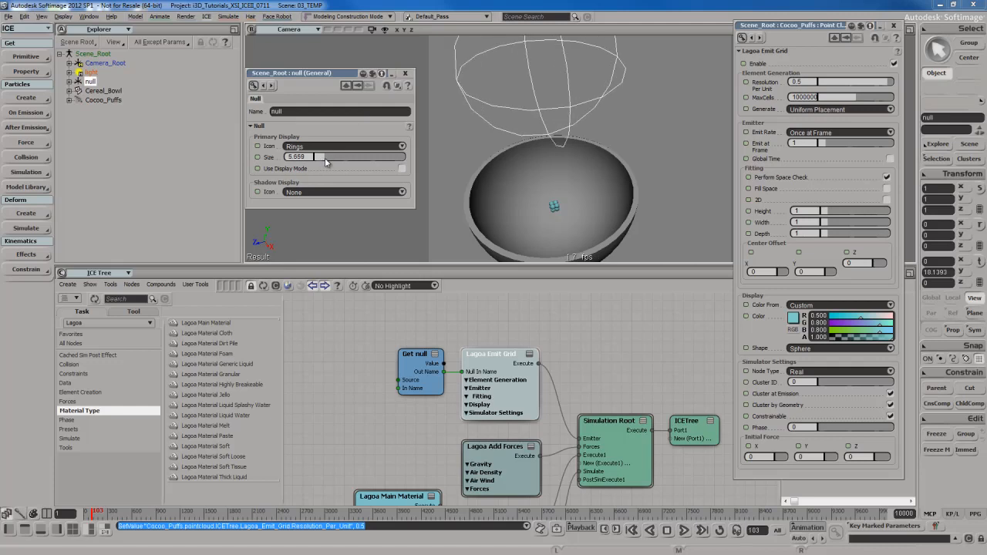
pyautogui.press('F9')
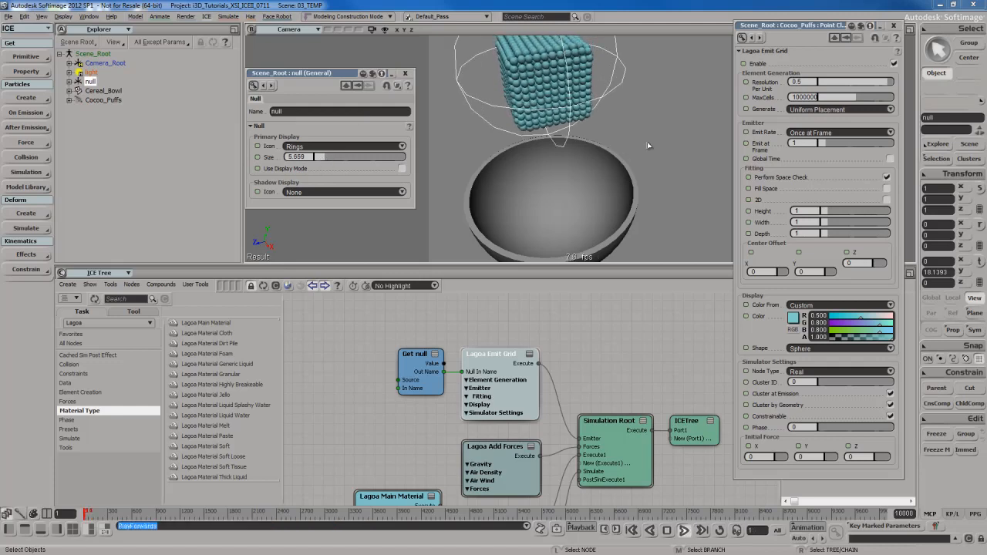
pyautogui.press('Escape')
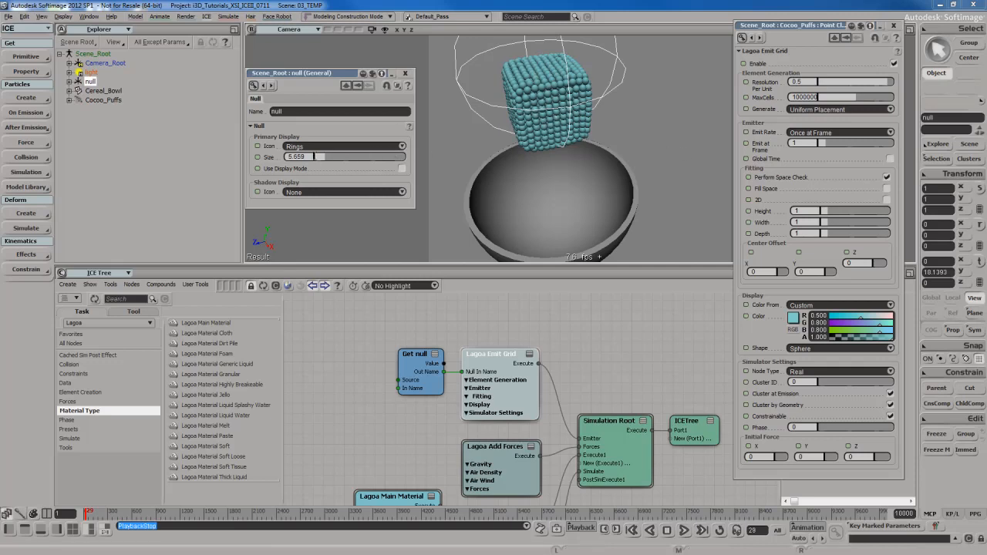
# Step: Set the null's size to 1 and replay the simulation from the first frame
pyautogui.doubleClick(313, 157)
pyautogui.write('1')
pyautogui.press('Return')
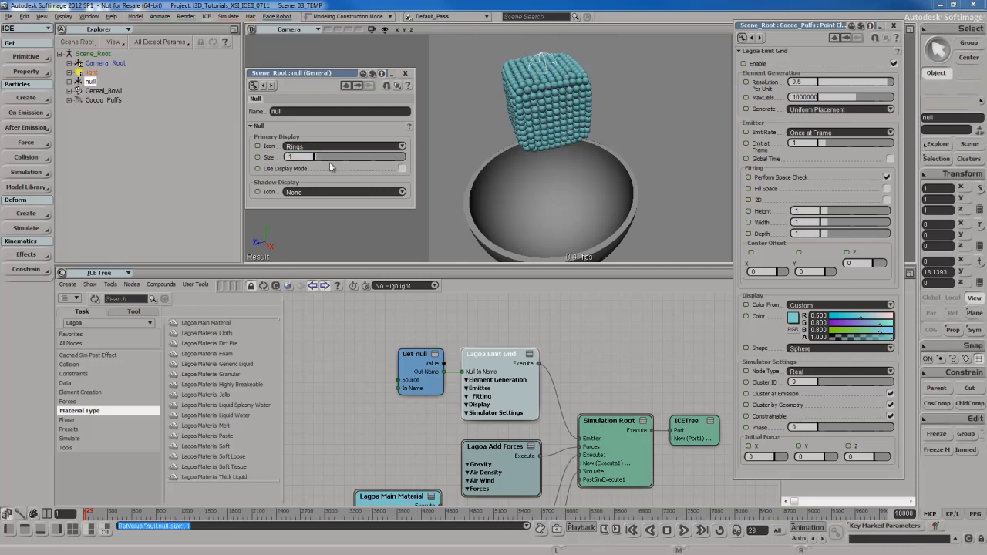
pyautogui.press('Home')
pyautogui.press('Up')
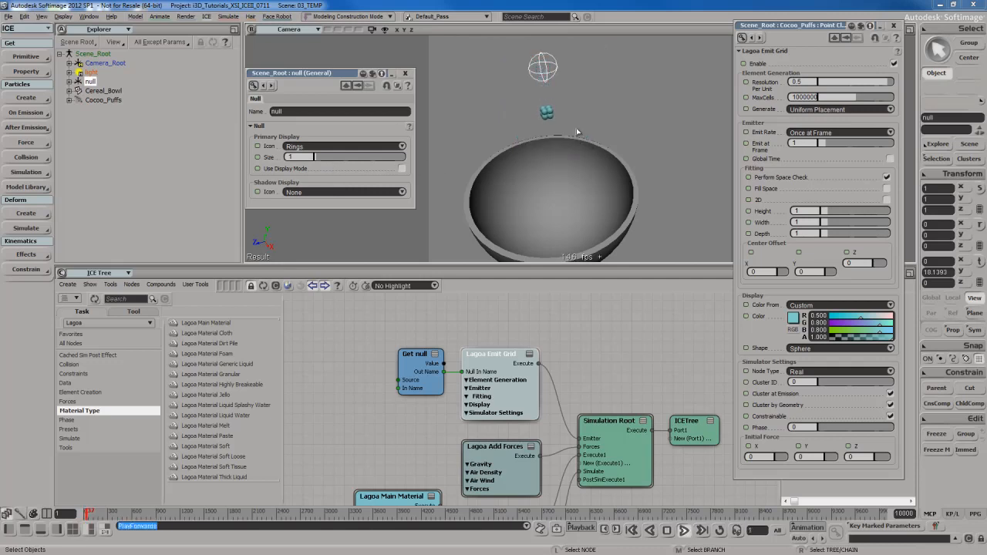
pyautogui.press('Escape')
# Step: Set the emitter's Resolution Per Unit to 0.05 and preview the emission from the first frame
pyautogui.click(815, 82)
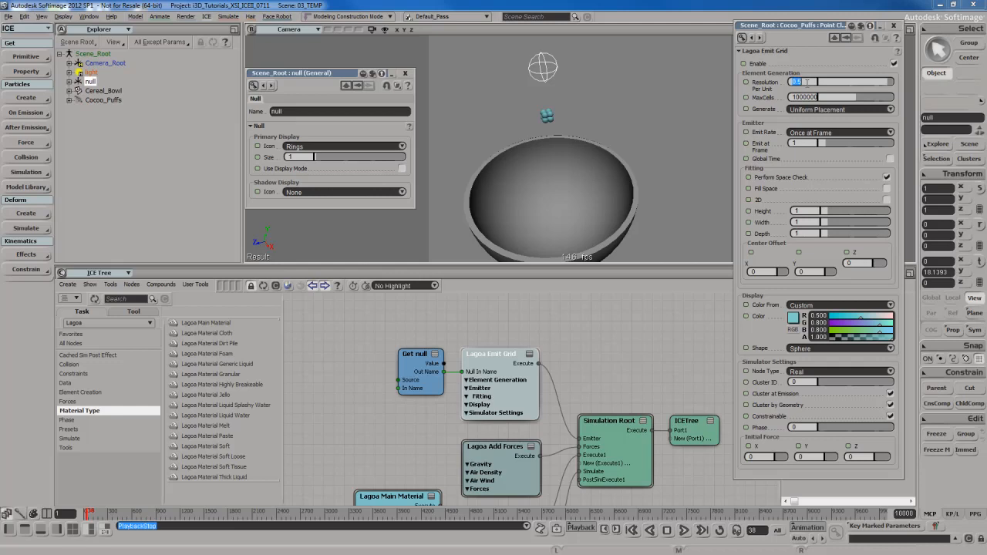
pyautogui.write('0.05')
pyautogui.press('Return')
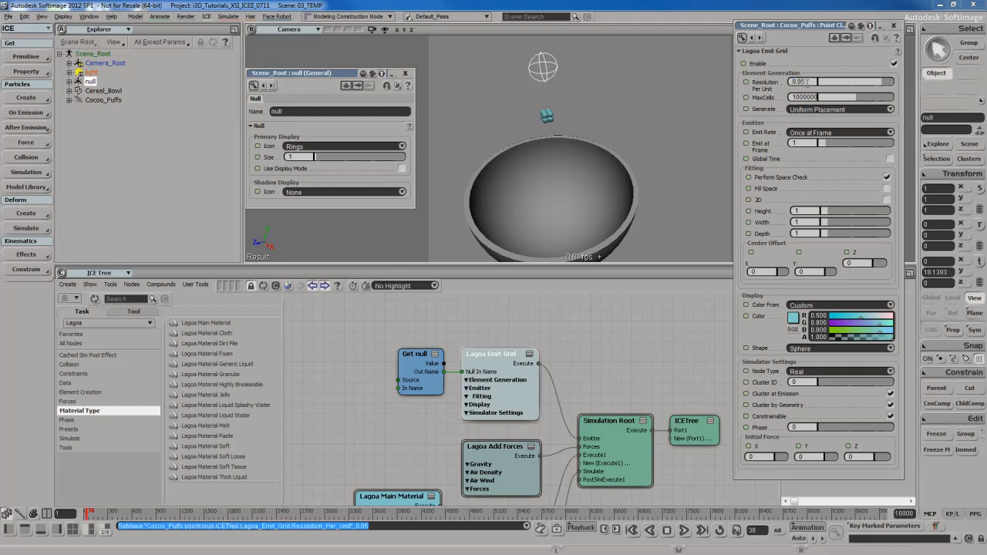
pyautogui.press('Home')
pyautogui.press('Up')
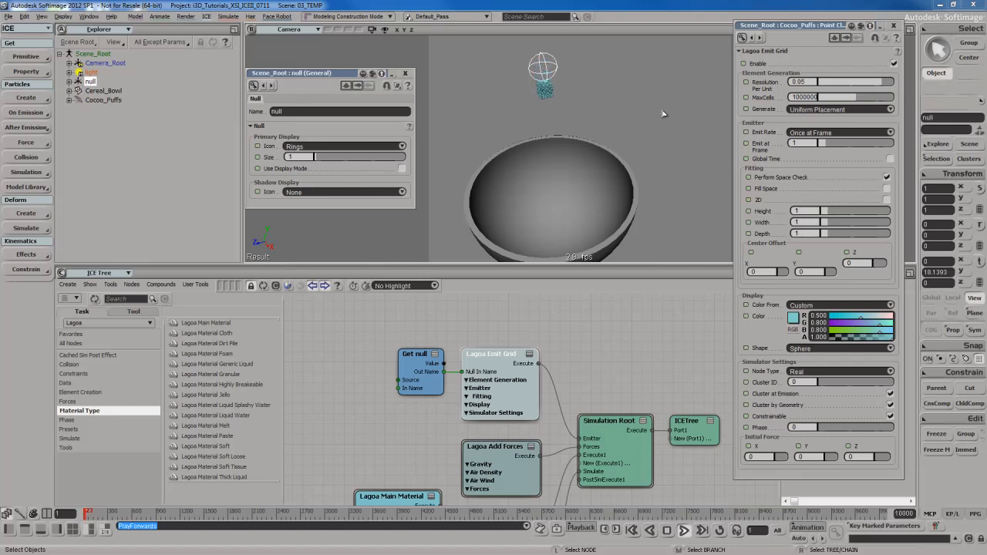
pyautogui.press('Escape')
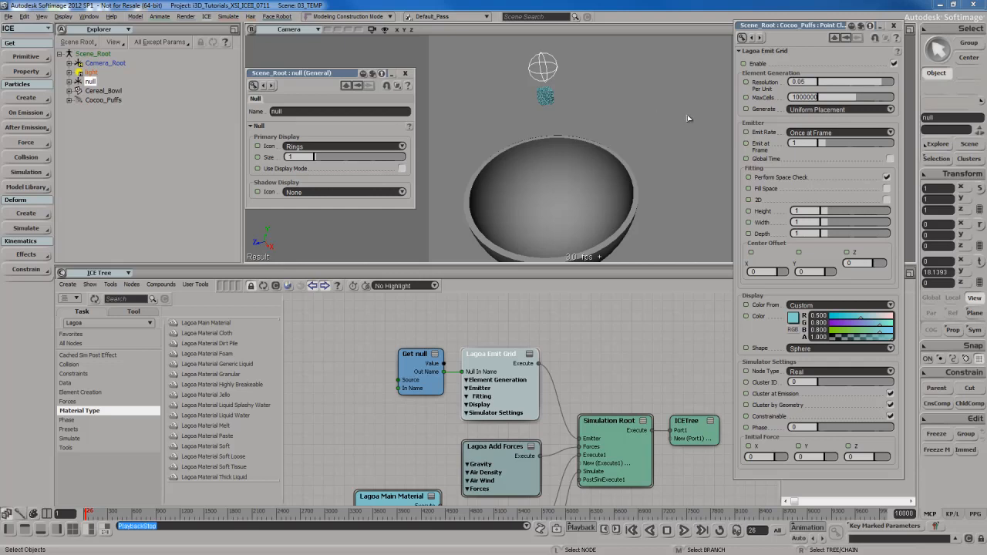
# Step: Set the emitter's Resolution Per Unit to 0.25 and preview the emission from the first frame
pyautogui.click(811, 82)
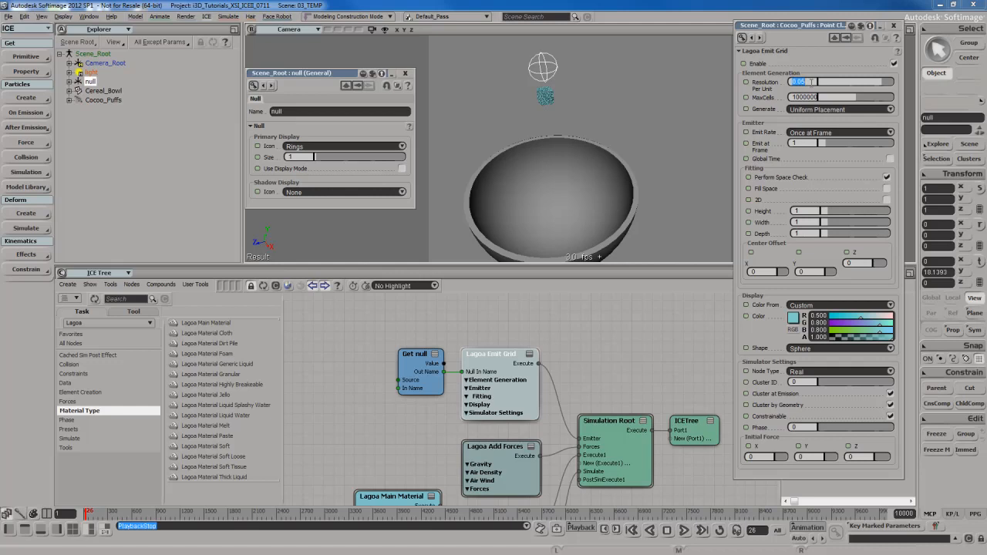
pyautogui.write('0.25')
pyautogui.press('Return')
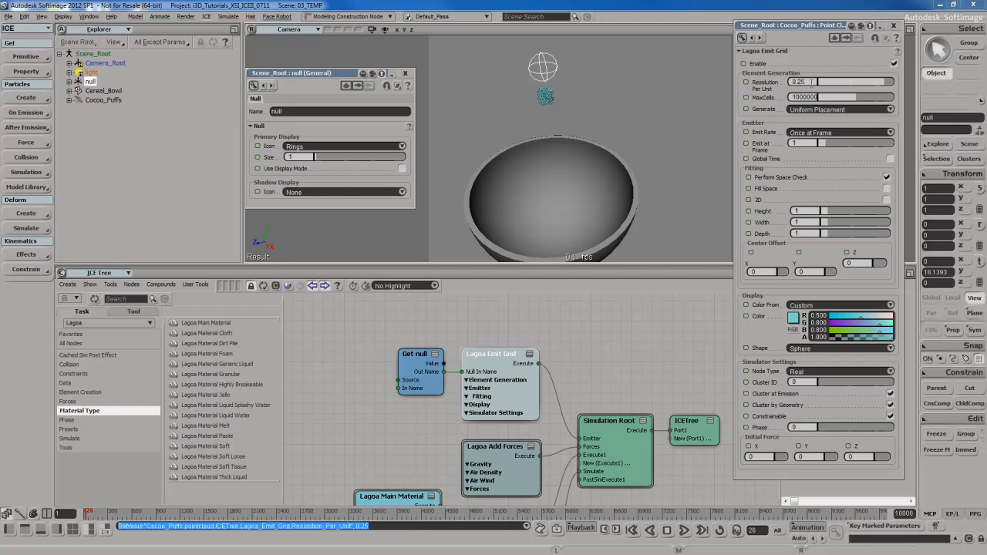
pyautogui.press('Home')
pyautogui.press('Up')
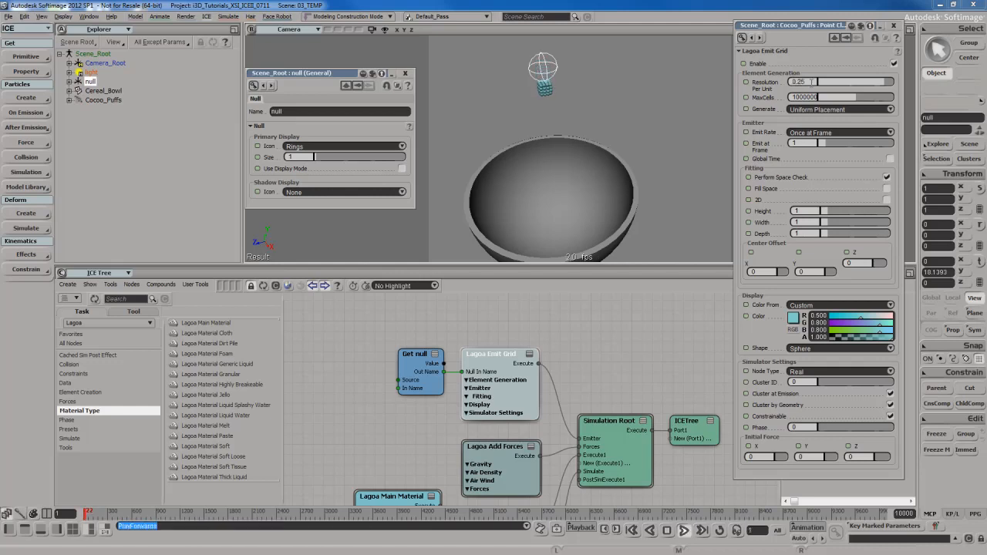
pyautogui.press('Escape')
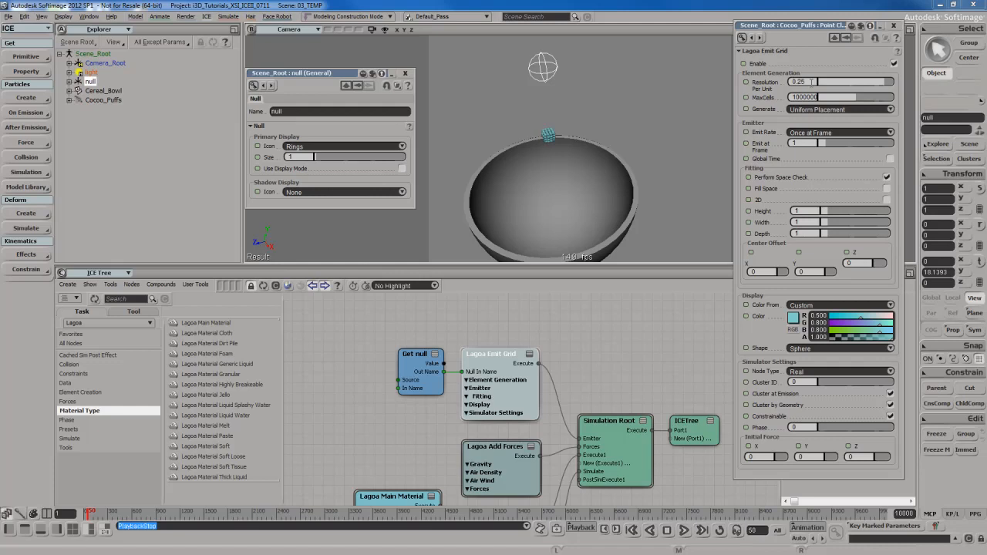
# Step: Set the emitter's Resolution Per Unit to 0.5 and run the simulation from the first frame until the particles are in the bowl
pyautogui.doubleClick(811, 81)
pyautogui.write('0.5')
pyautogui.press('Return')
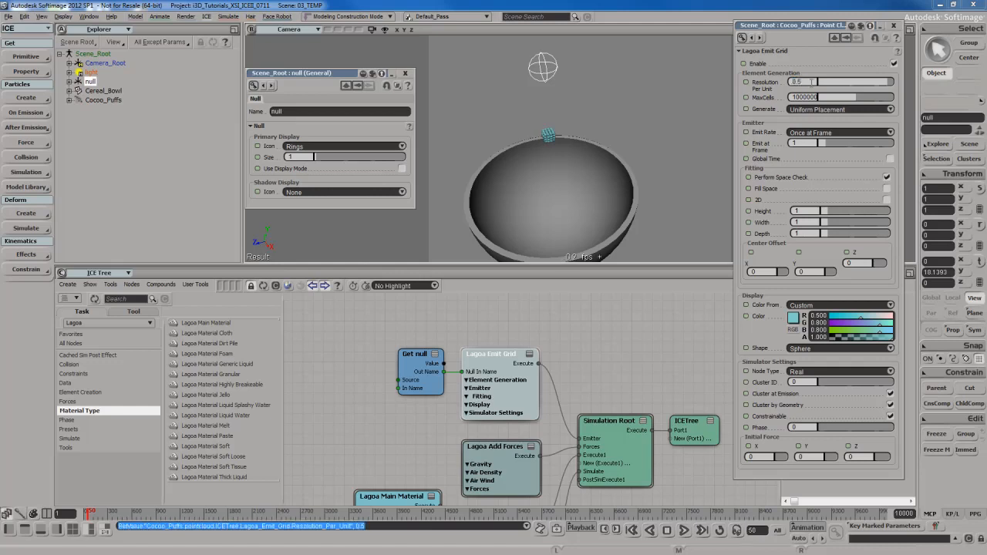
pyautogui.press('Home')
pyautogui.press('Up')
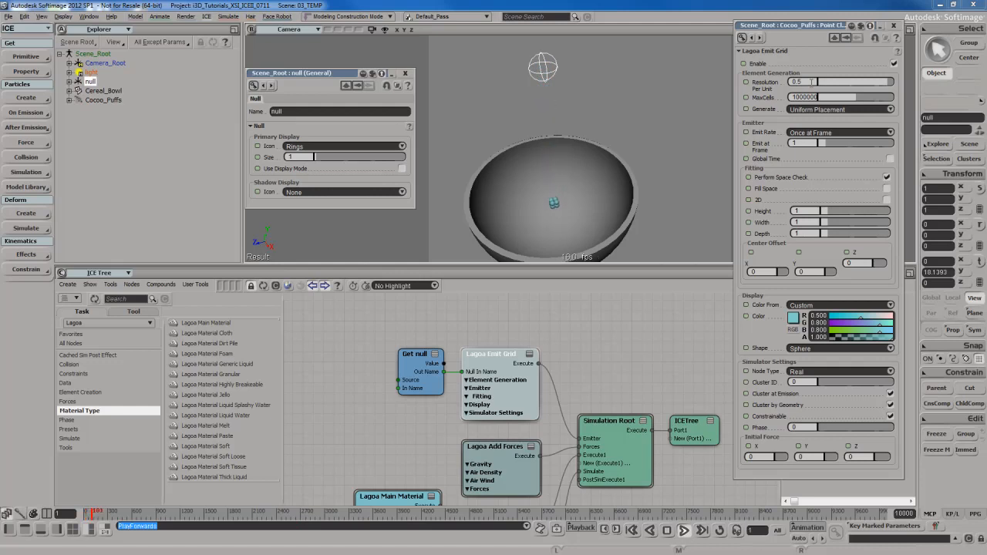
pyautogui.press('Escape')
# Step: Choose Uniform Placement as the emitter's Generate method and preview the start of the simulation
pyautogui.doubleClick(794, 97)
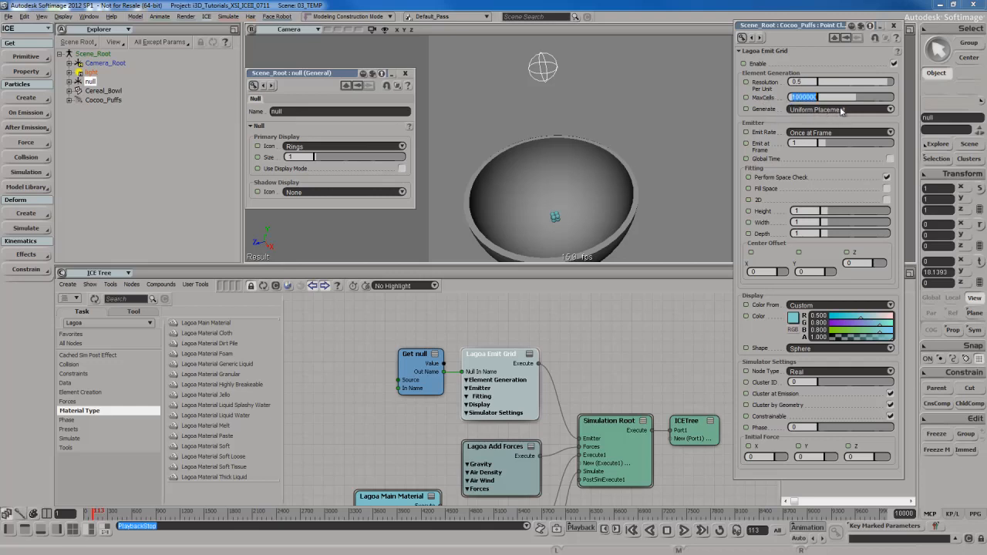
pyautogui.click(841, 109)
pyautogui.click(839, 109)
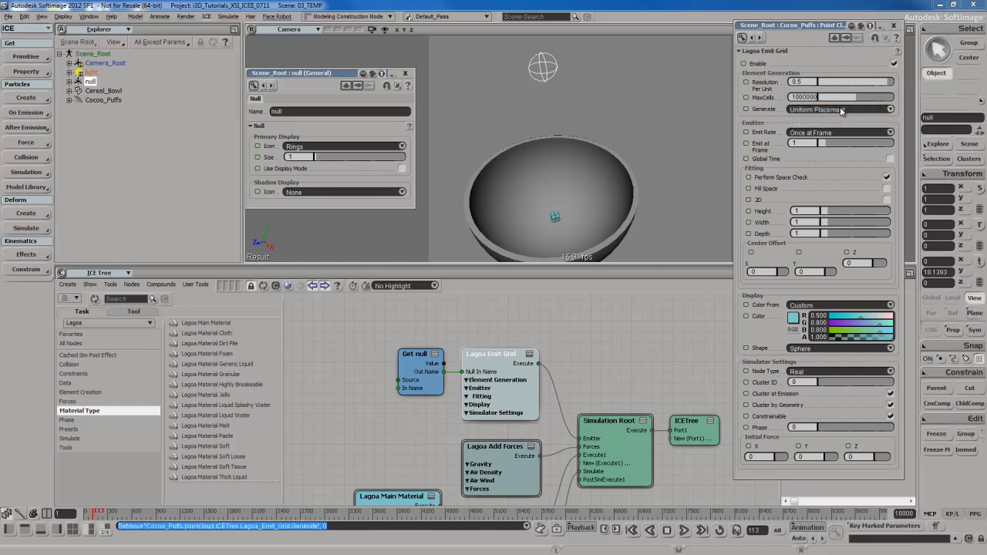
pyautogui.press('Home')
pyautogui.press('Up')
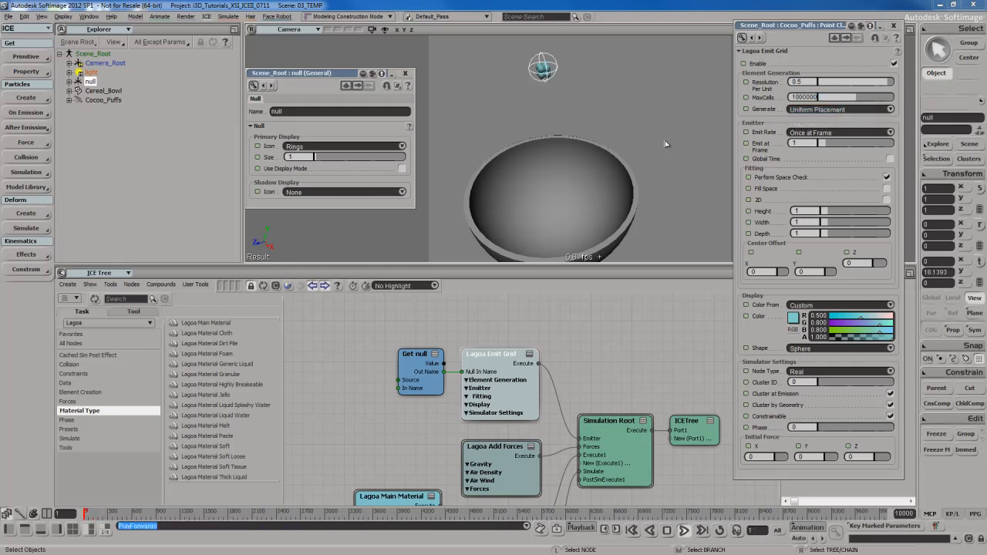
pyautogui.press('Up')
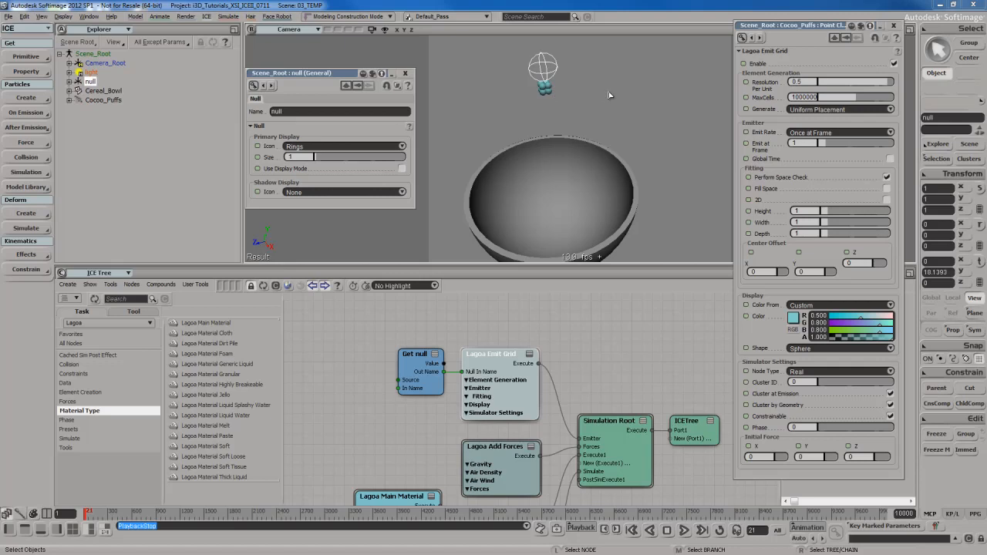
# Step: Choose Hex as the emitter's Generate method and preview the emission
pyautogui.click(837, 110)
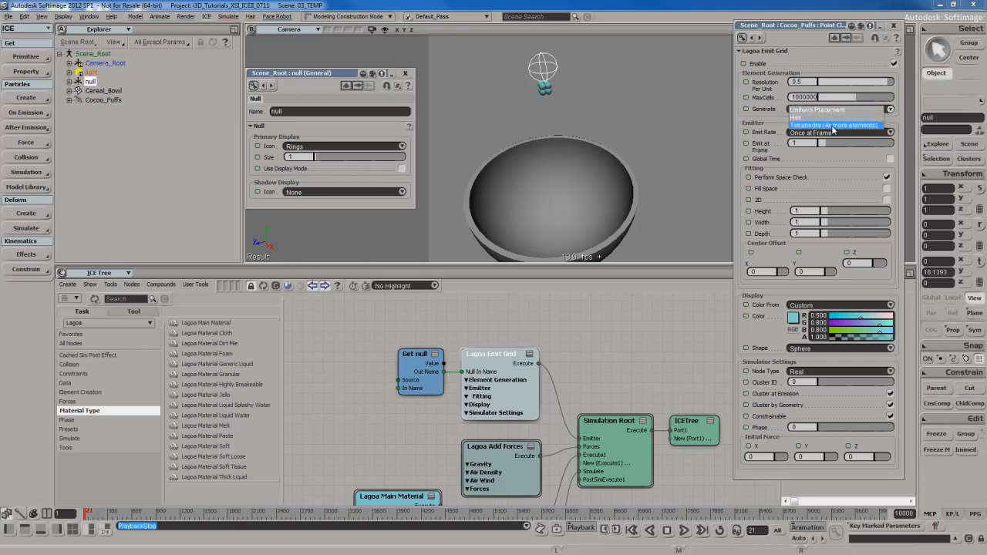
pyautogui.click(829, 118)
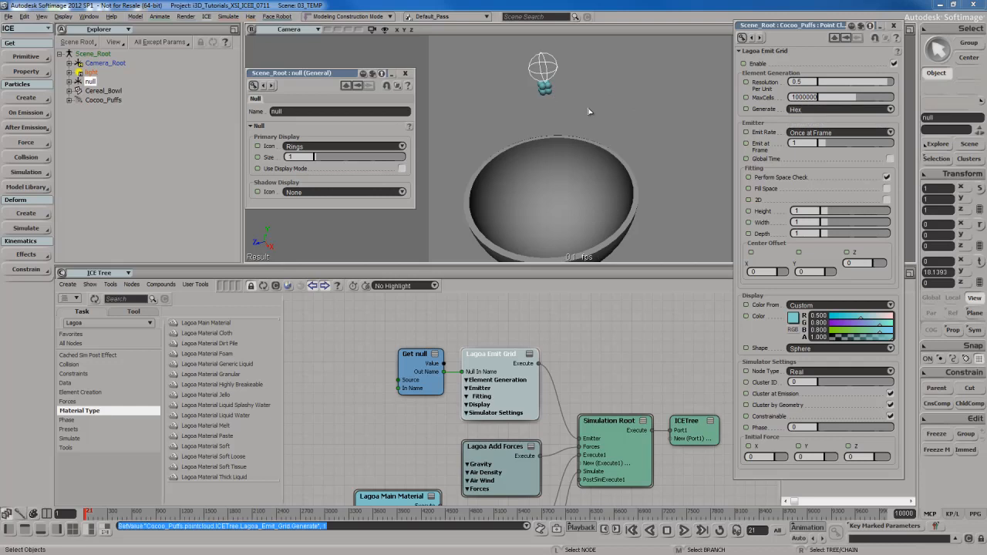
pyautogui.press('Up')
pyautogui.press('Up')
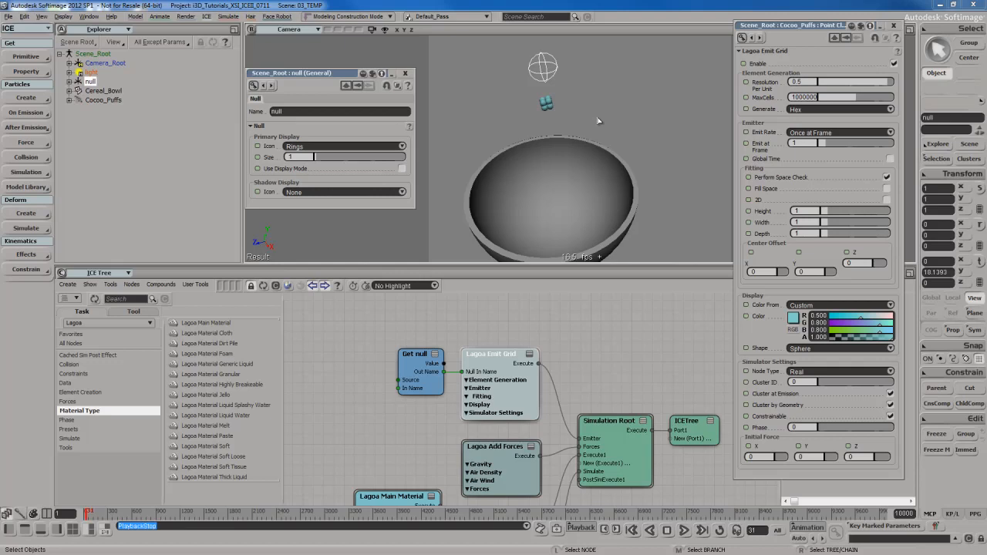
# Step: Choose Tetrahedra (4x more elements) as the emitter's Generate method and preview the emission from the first frame
pyautogui.click(839, 109)
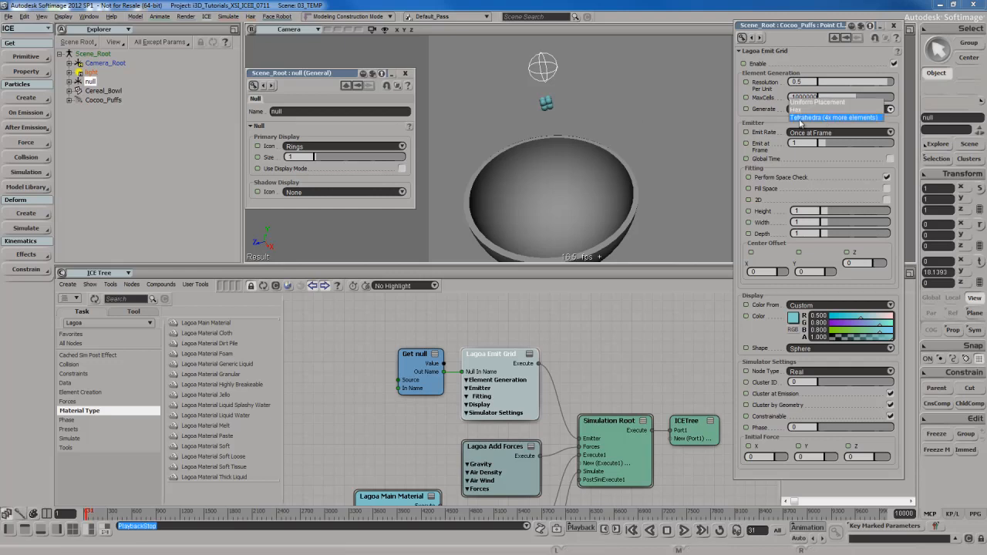
pyautogui.click(831, 118)
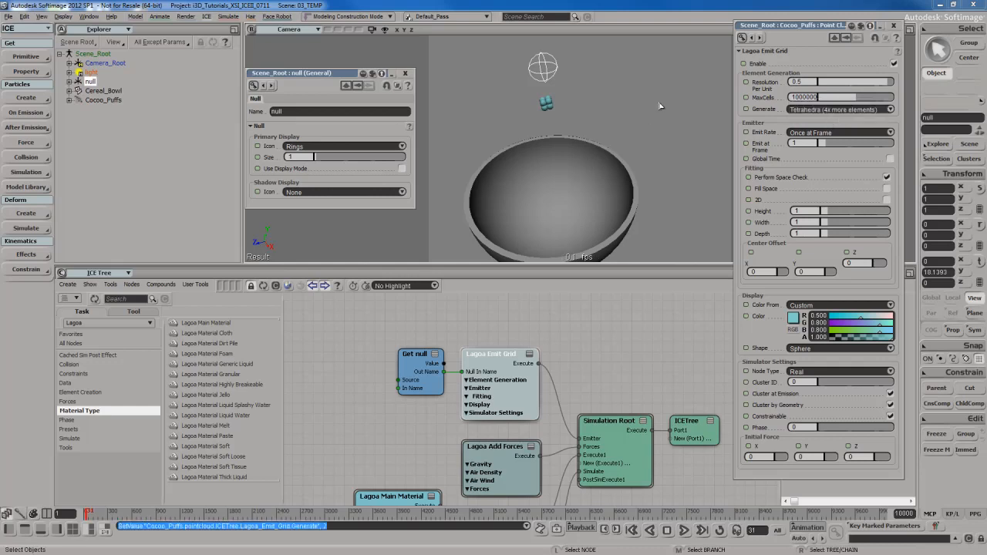
pyautogui.press('Home')
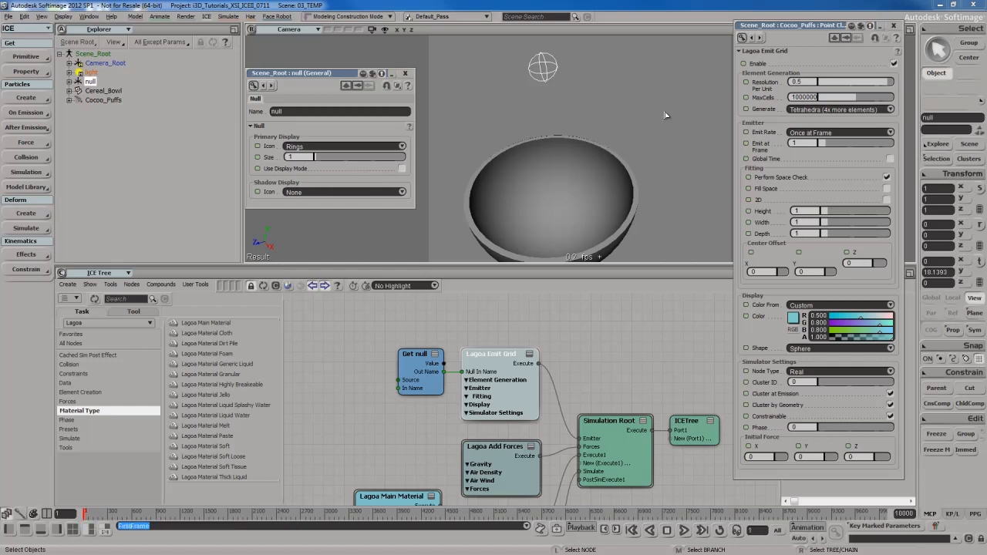
pyautogui.press('Up')
pyautogui.press('Home')
pyautogui.hotkey('alt', '.')
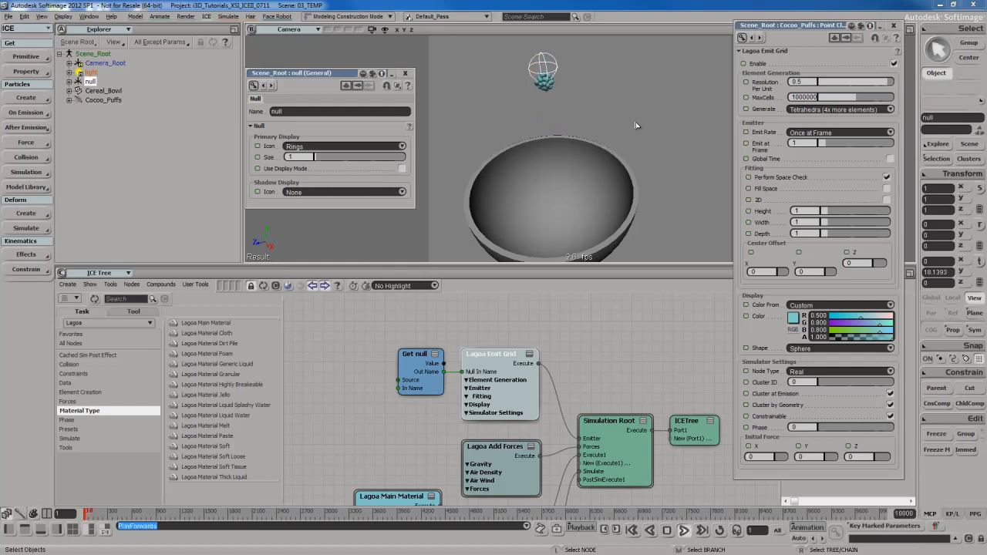
pyautogui.press('Home')
# Step: Set the emitter's Generate method back to Hex, play the simulation and return to the first frame
pyautogui.click(835, 109)
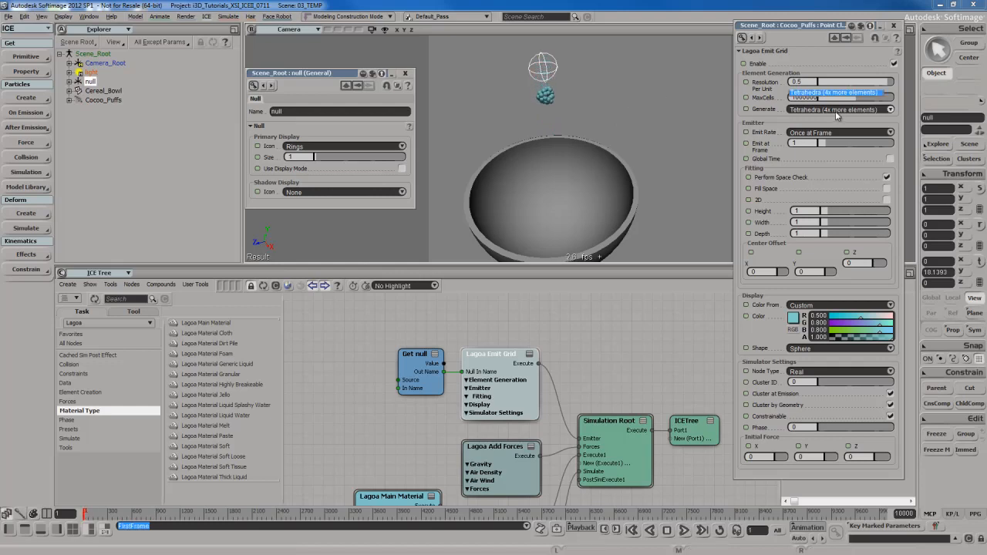
pyautogui.click(827, 103)
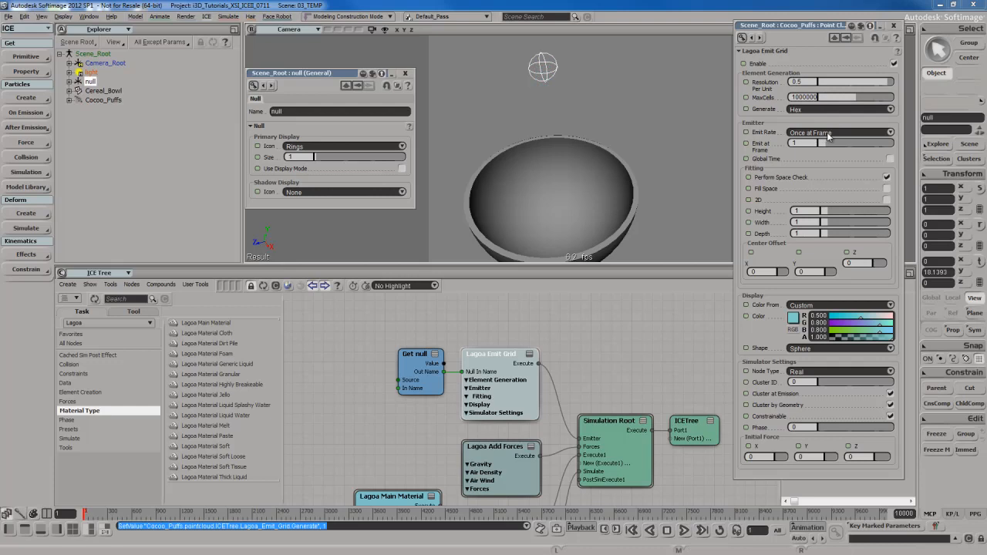
pyautogui.press('F10')
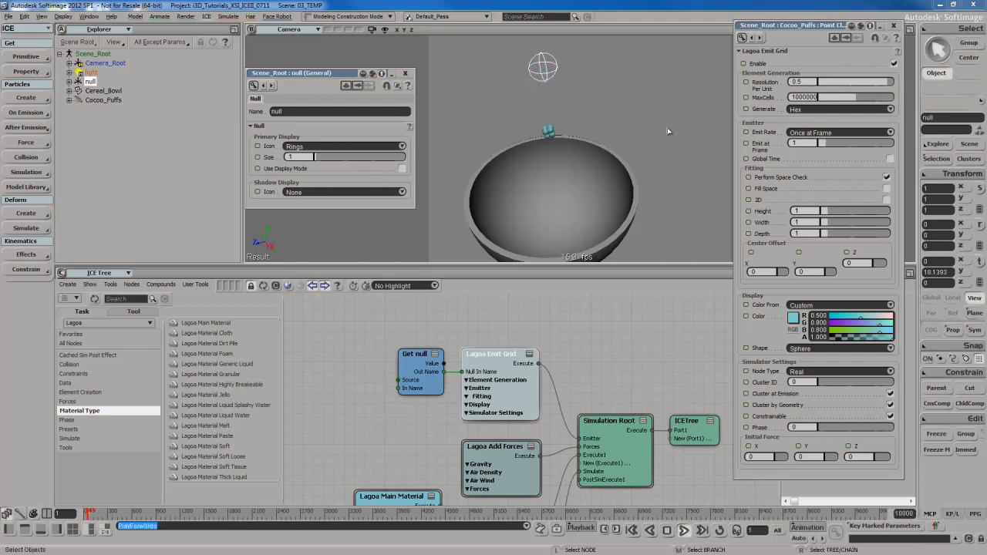
pyautogui.press('Escape')
pyautogui.hotkey('shift', 'F5')
# Step: Set the emitter's Emit Rate to Every Frame and play the simulation until particles are falling into the bowl
pyautogui.click(826, 131)
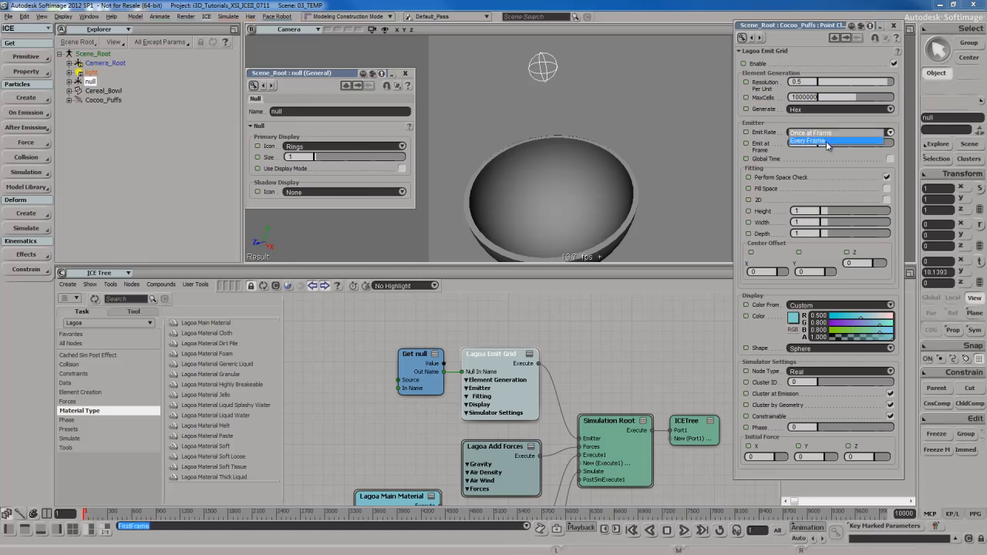
pyautogui.click(826, 141)
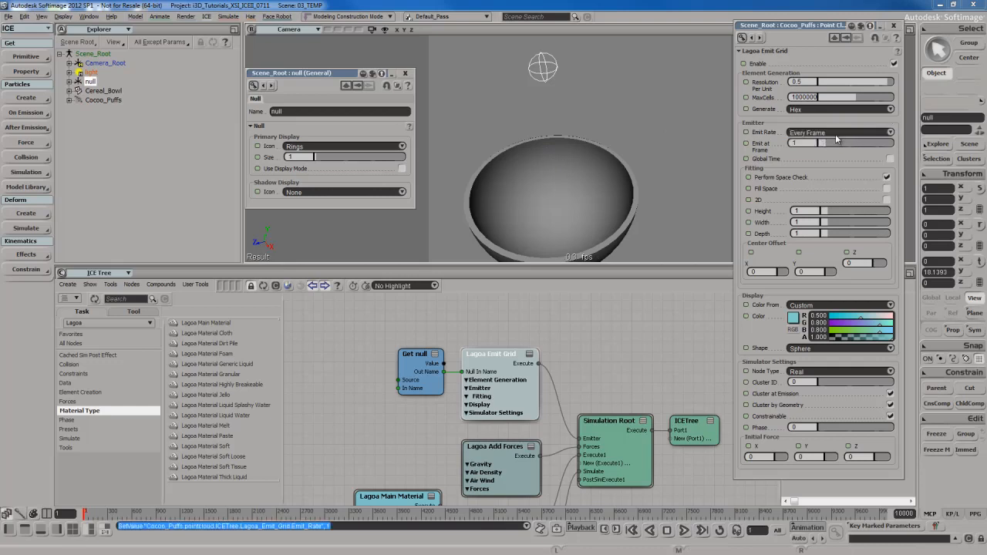
pyautogui.press('F4')
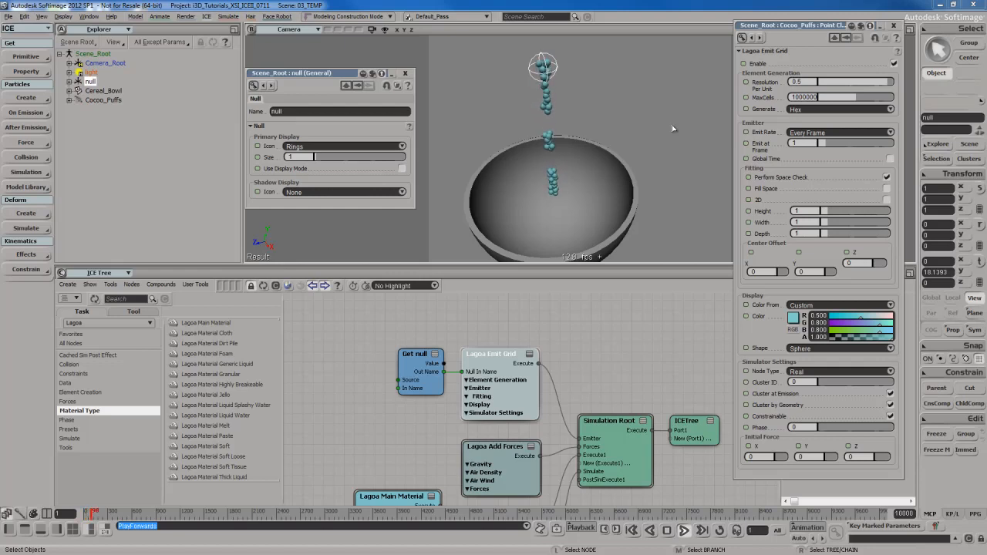
pyautogui.press('Up')
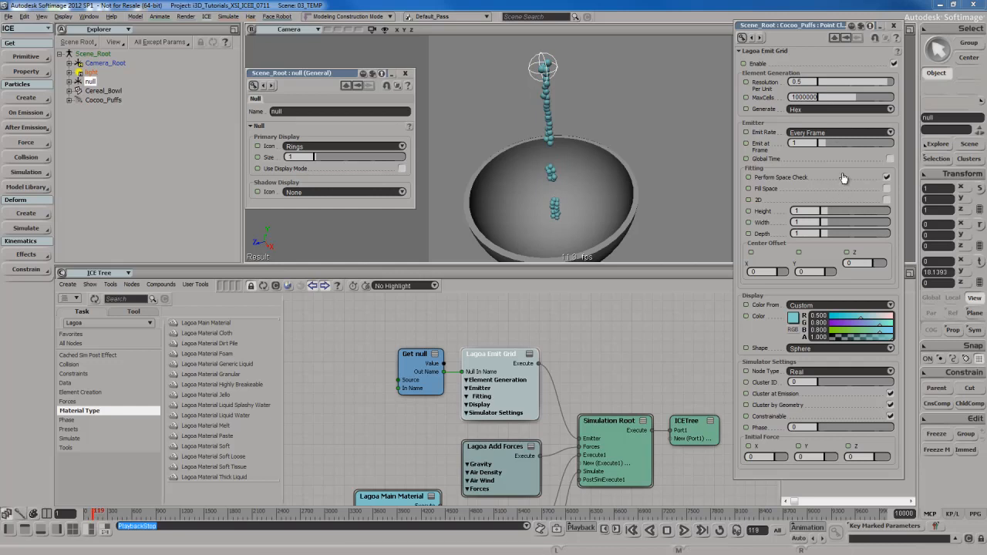
# Step: Widen the emitter's properties, set the particles' display Shape to Box and play the simulation from the first frame
pyautogui.moveTo(735, 286); pyautogui.dragTo(708, 286)
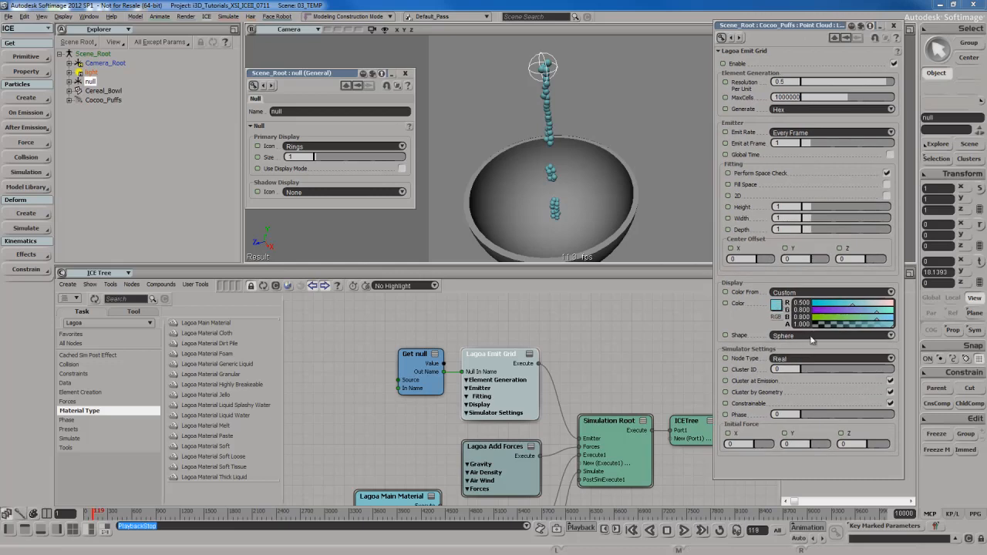
pyautogui.click(776, 307)
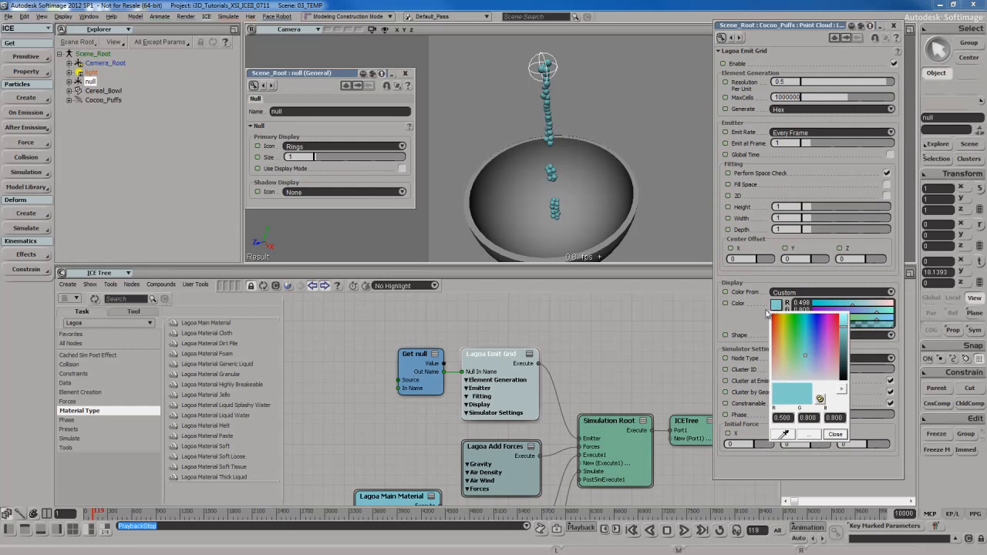
pyautogui.click(795, 336)
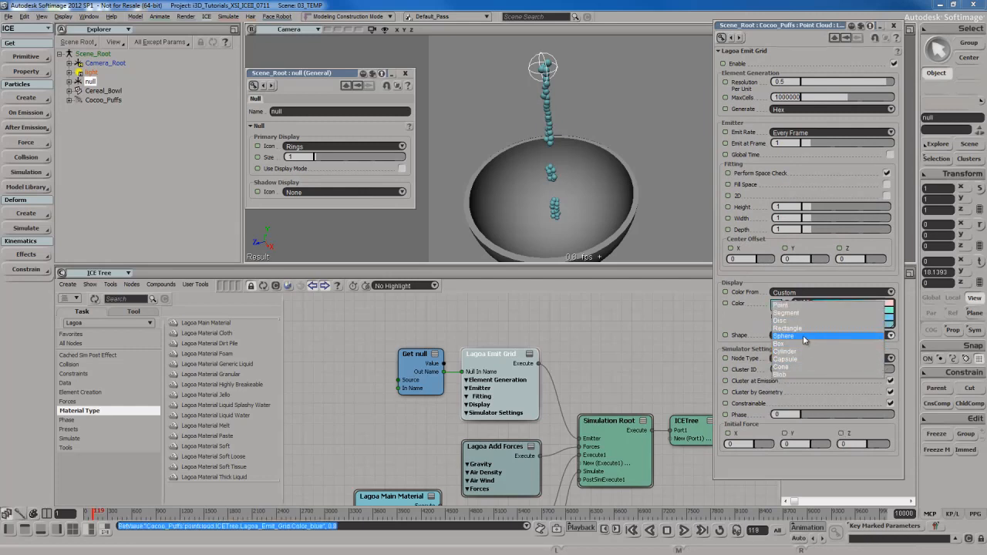
pyautogui.click(807, 344)
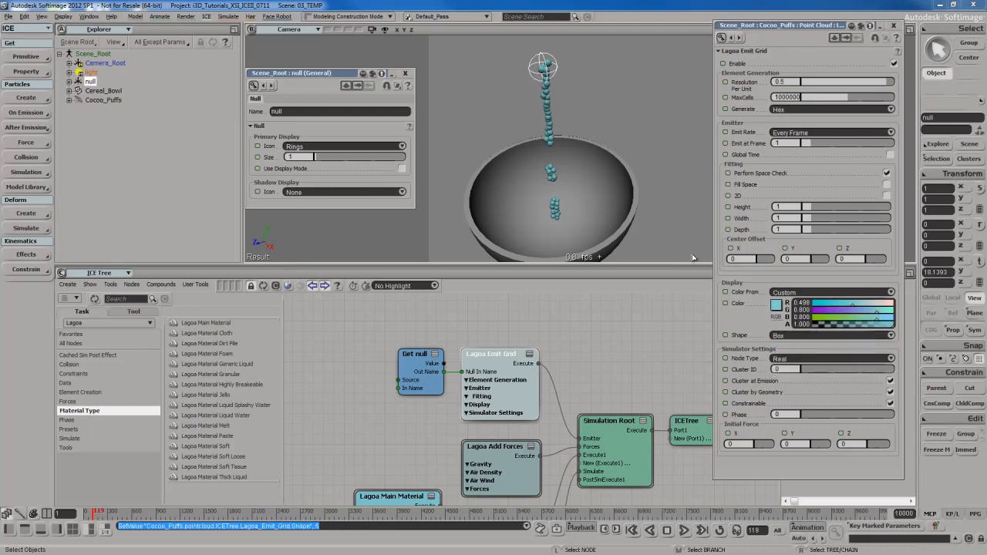
pyautogui.press('Home')
pyautogui.press('Up')
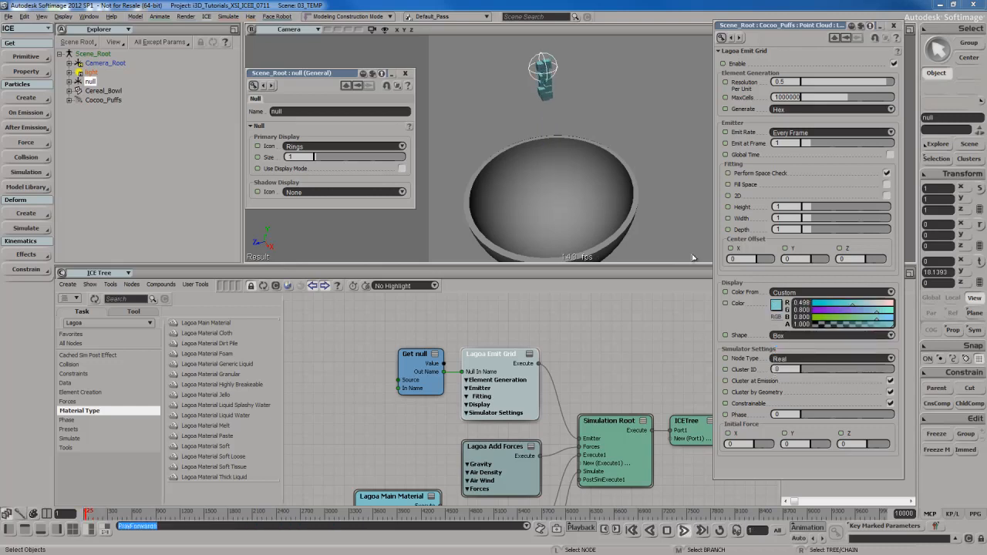
# Step: Try Point as the particles' display Shape during playback, and set the Shape back to Sphere
pyautogui.click(833, 335)
pyautogui.click(802, 301)
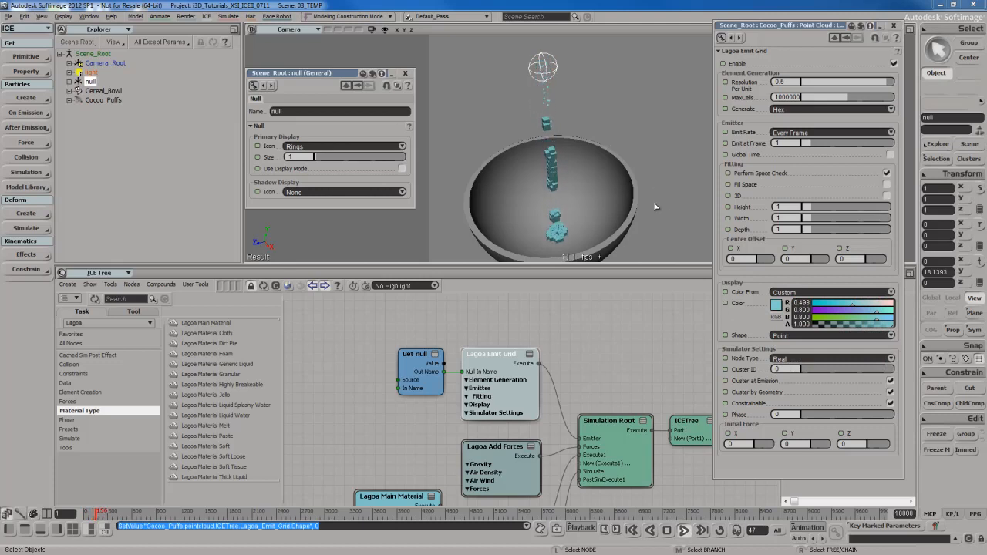
pyautogui.click(833, 335)
pyautogui.click(820, 369)
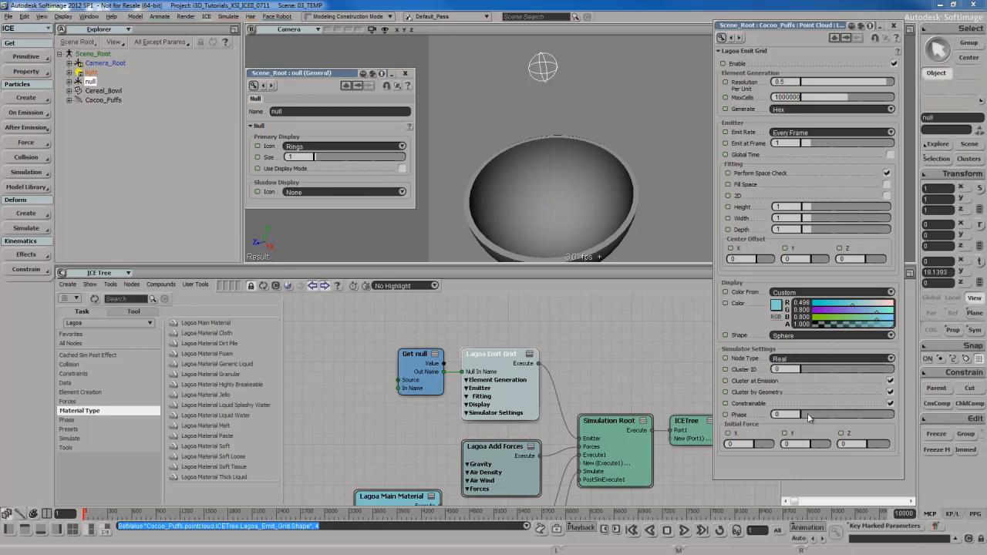
# Step: Set the emitter's Initial Force Y to -20, preview the emission and return to the first frame
pyautogui.moveTo(807, 413)
pyautogui.mouseDown()
pyautogui.moveTo(824, 417)
pyautogui.moveTo(788, 416)
pyautogui.mouseUp()
pyautogui.press('Return')
pyautogui.hotkey('alt', '.')
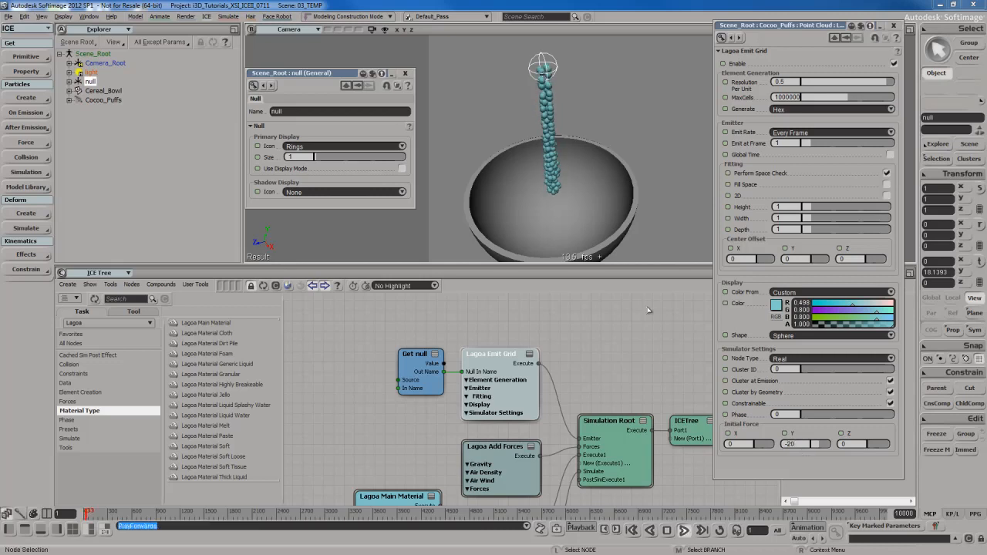
pyautogui.hotkey('shift', ',')
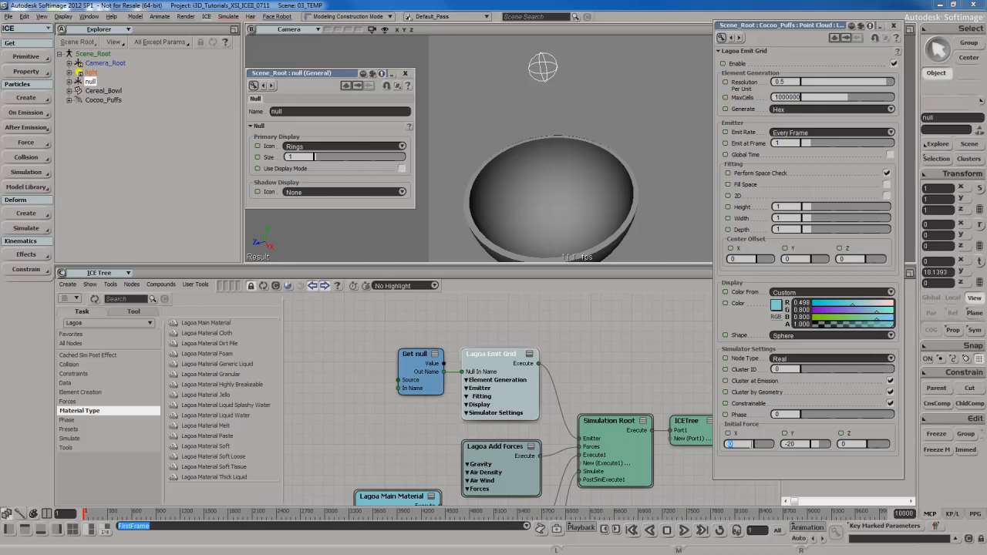
# Step: Try Initial Force X values of 5 and 20, previewing the emission for each and viewing the bowl from the side
pyautogui.press('Return')
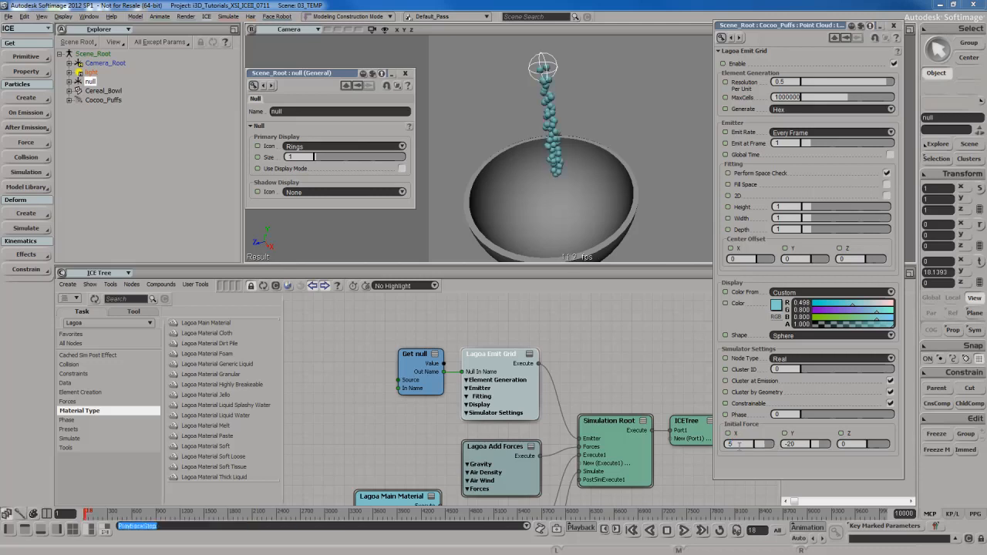
pyautogui.doubleClick(739, 444)
pyautogui.write('20')
pyautogui.press('Return')
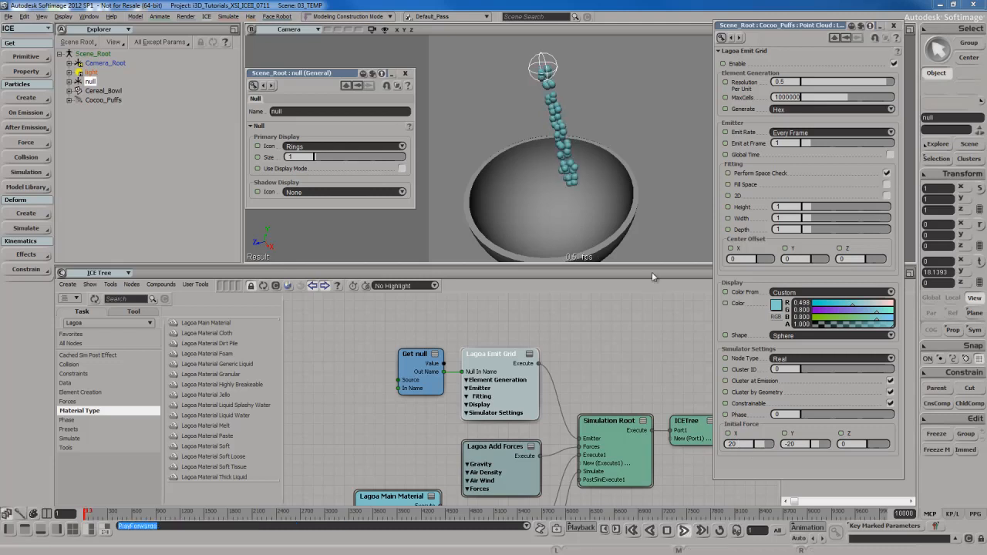
pyautogui.moveTo(570, 180); pyautogui.dragTo(599, 168, button='right')
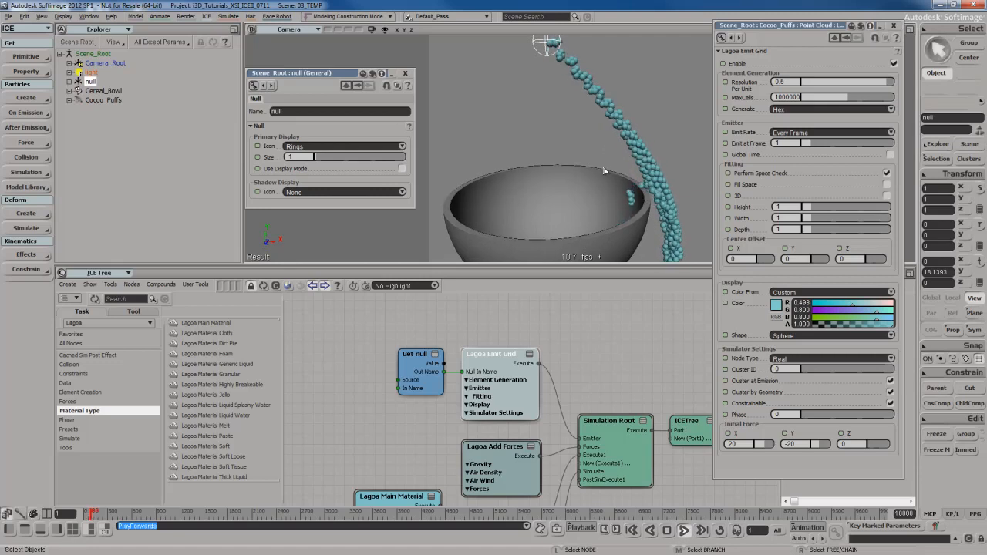
pyautogui.moveTo(606, 165)
pyautogui.mouseDown(button='right')
pyautogui.moveTo(609, 185)
pyautogui.moveTo(592, 193)
pyautogui.moveTo(588, 223)
pyautogui.moveTo(601, 175)
pyautogui.mouseUp(button='right')
pyautogui.press('Escape')
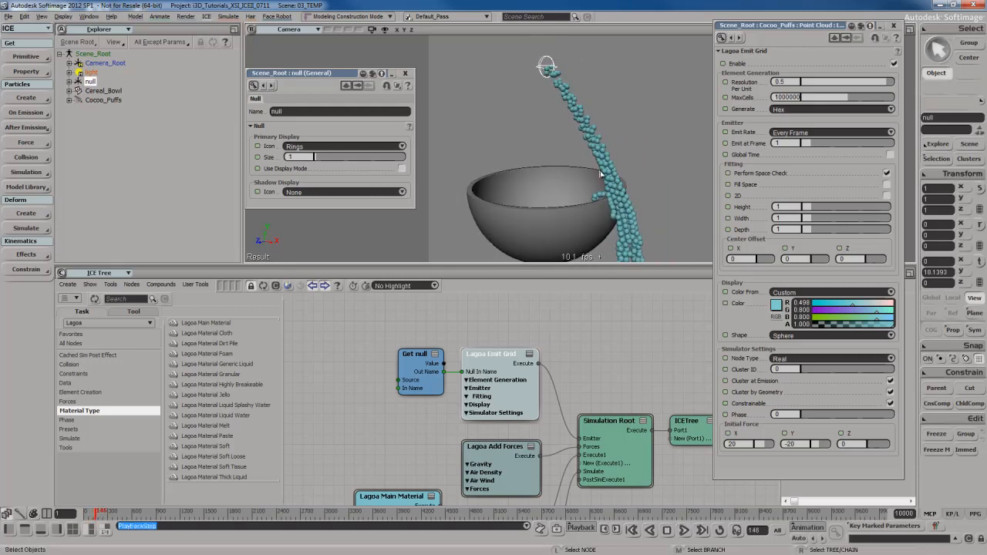
# Step: Reset the emitter's Initial Force X and Y to 0 and close the Lagoa Emit Grid properties
pyautogui.click(732, 444)
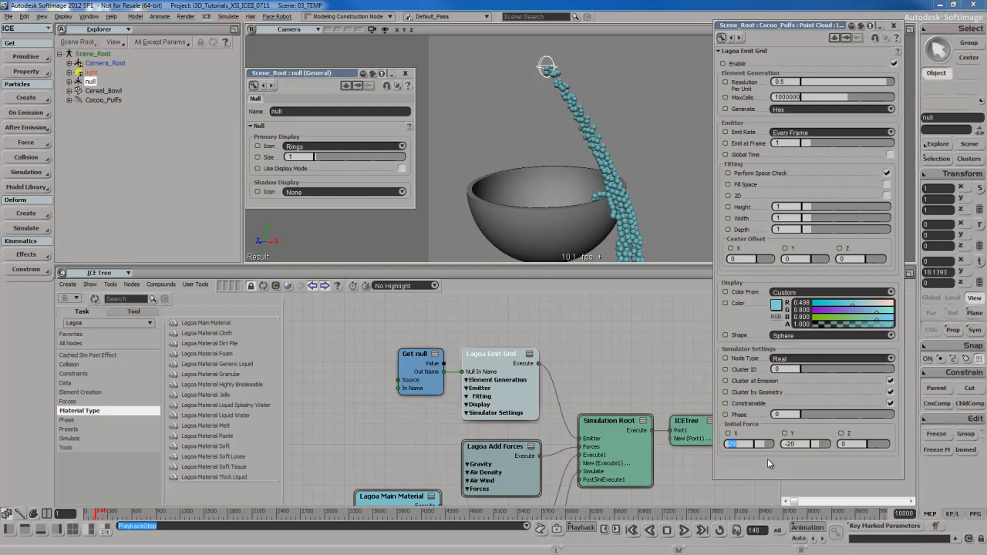
pyautogui.write('0')
pyautogui.press('Tab')
pyautogui.write('0')
pyautogui.press('Return')
pyautogui.press('s')
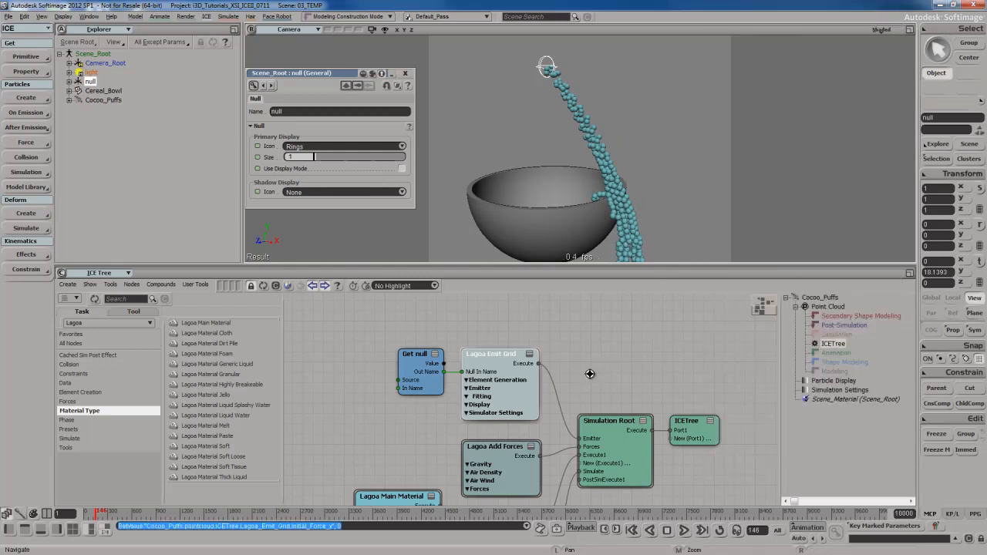
pyautogui.moveTo(590, 374); pyautogui.dragTo(600, 342)
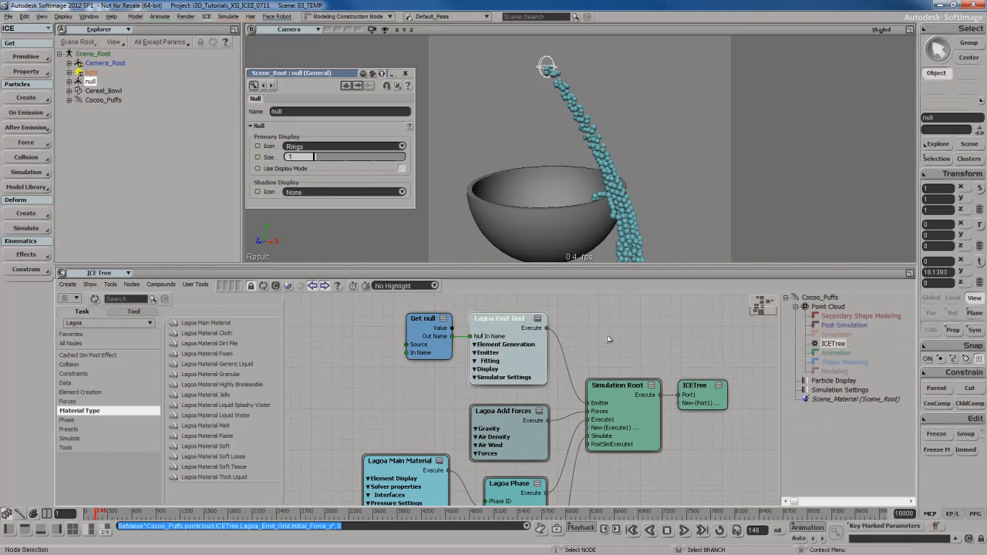